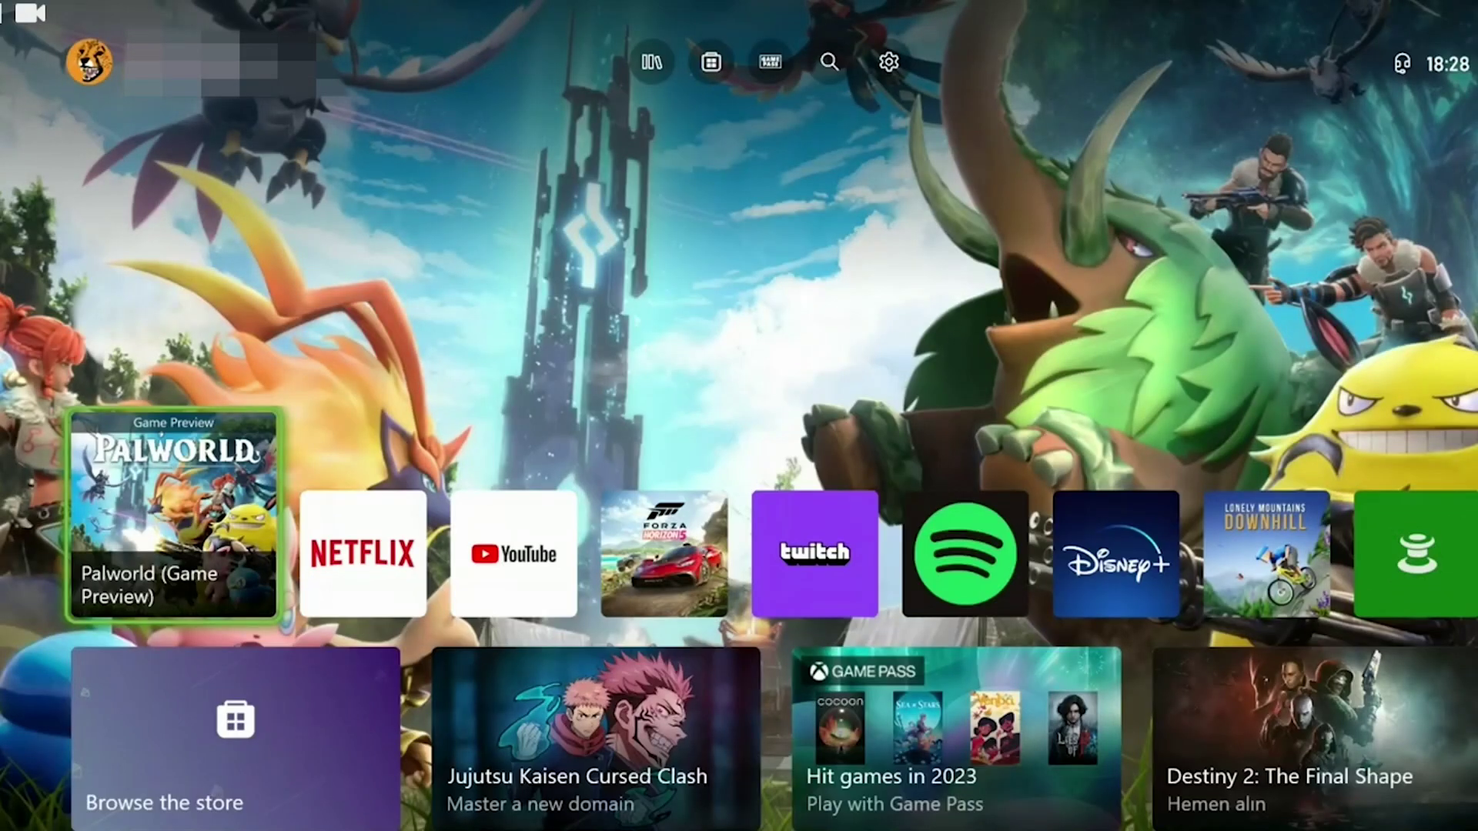
# Open Settings > System > Updates and confirm no console update is available.
pyautogui.press('super')
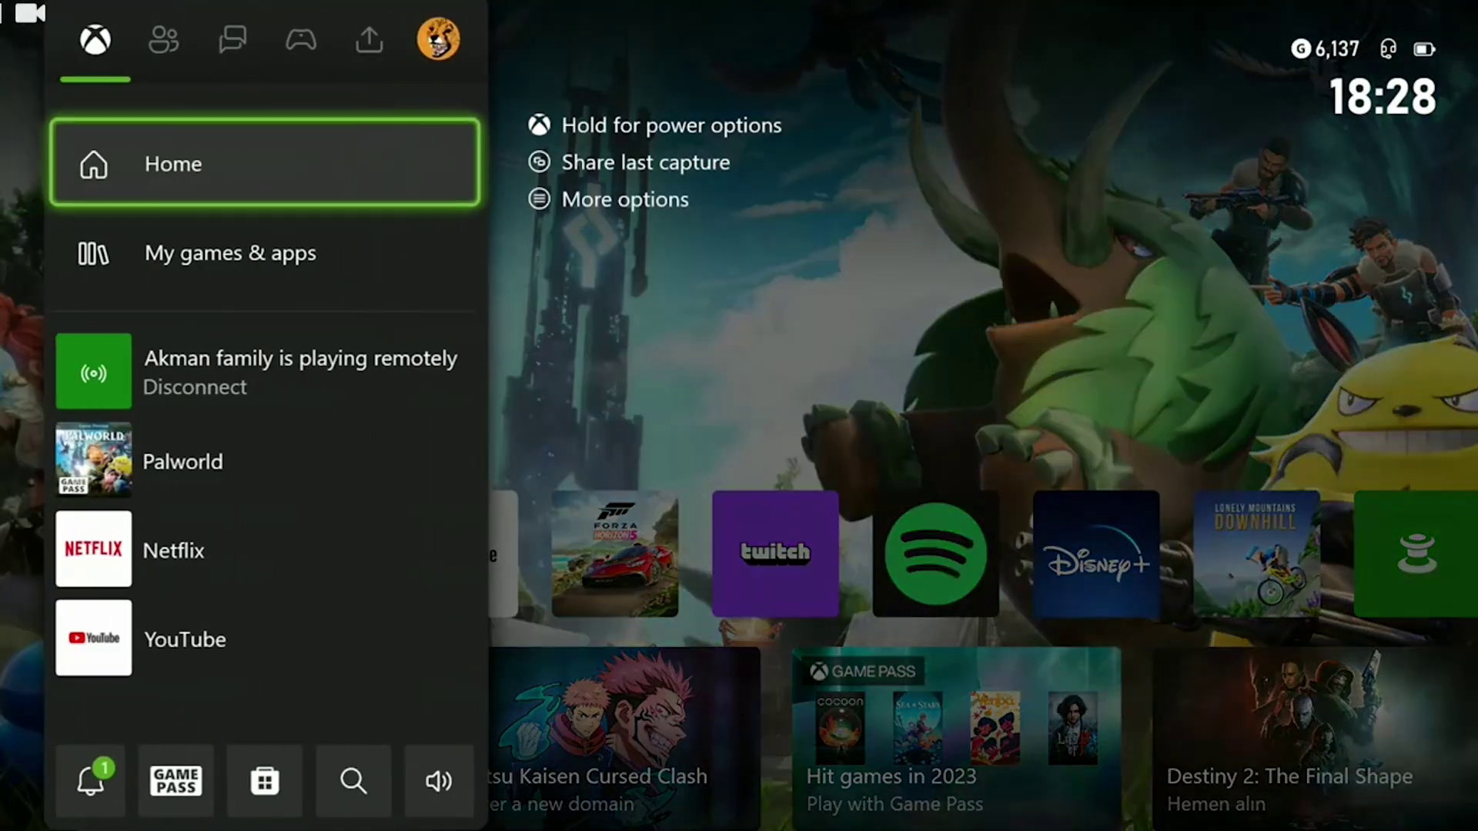
pyautogui.press('Right')
pyautogui.press('Right')
pyautogui.press('Right')
pyautogui.press('Right')
pyautogui.press('Right')
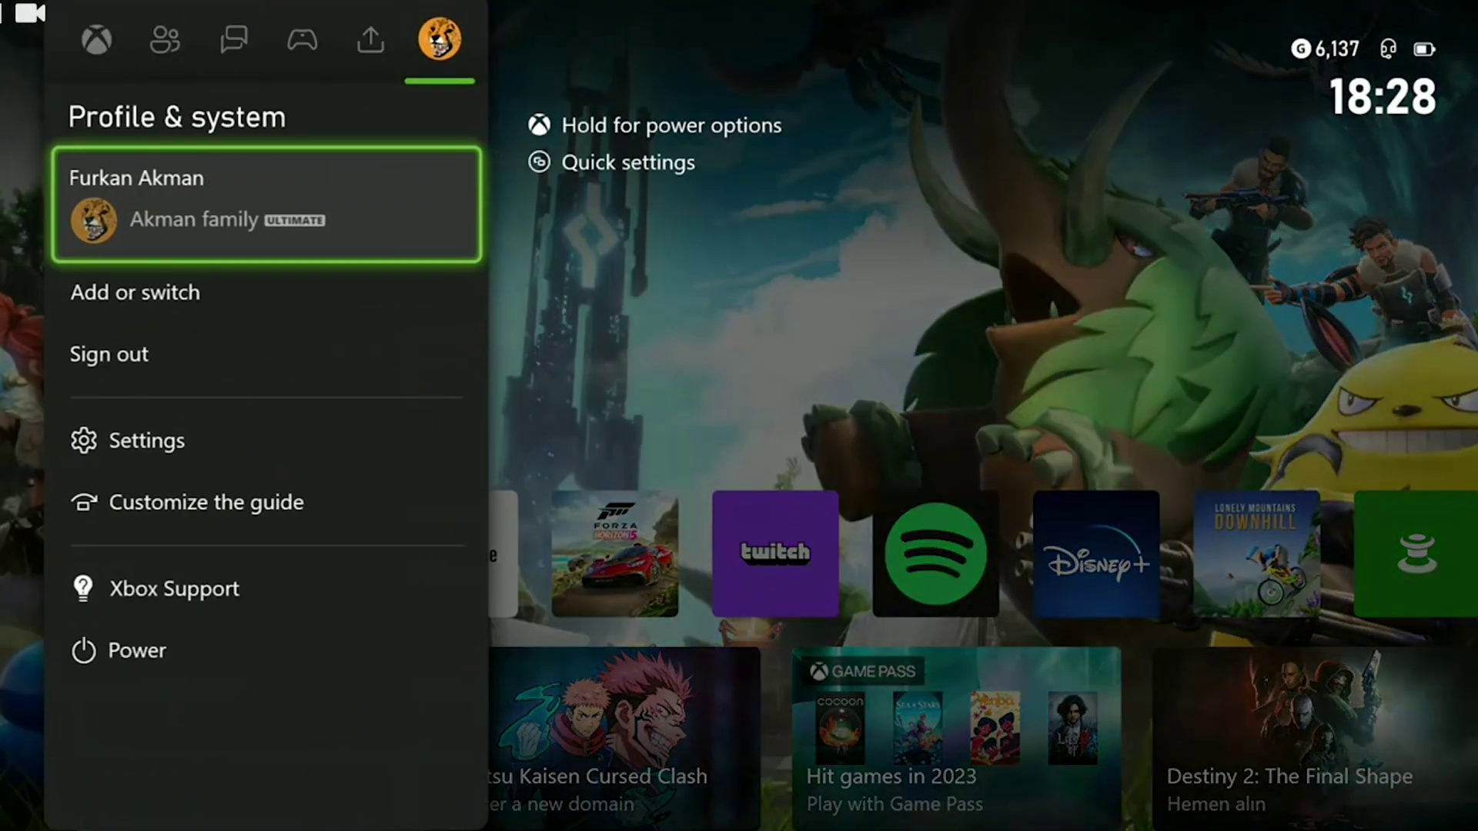
pyautogui.press('Down')
pyautogui.press('Down')
pyautogui.press('Down')
pyautogui.press('Return')
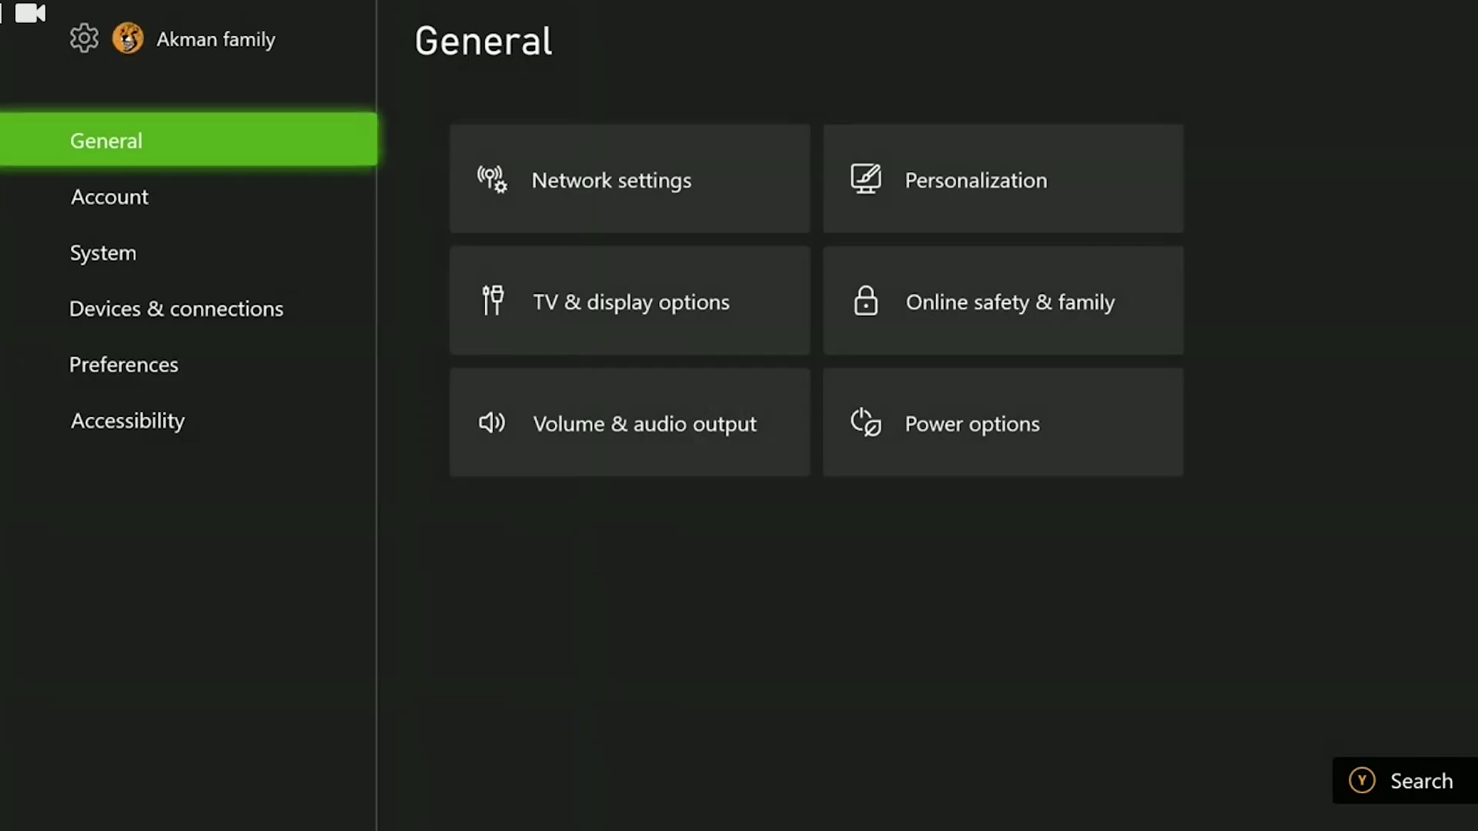
pyautogui.press('Down')
pyautogui.press('Down')
pyautogui.press('Right')
pyautogui.press('Down')
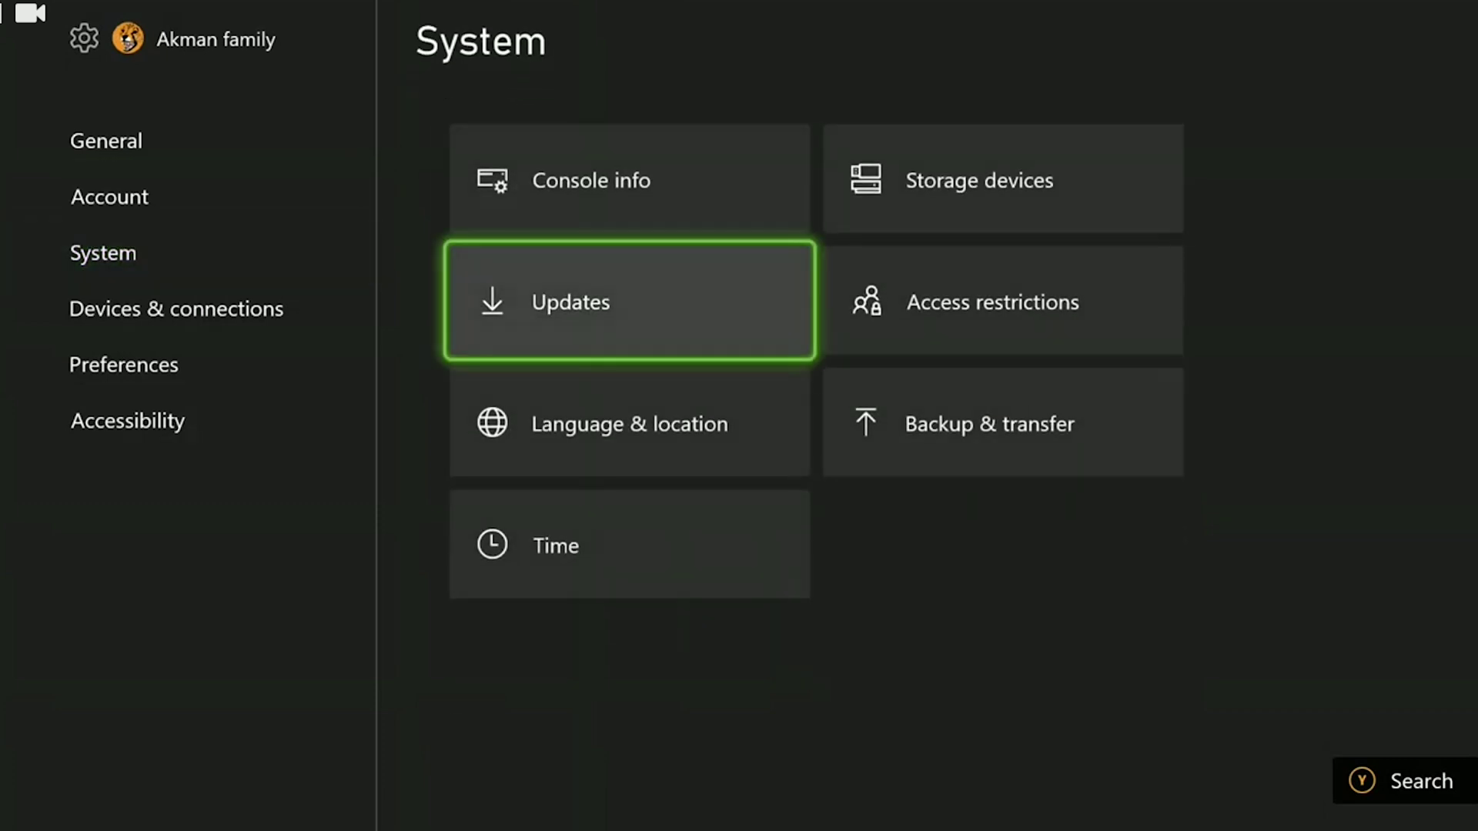
pyautogui.press('Return')
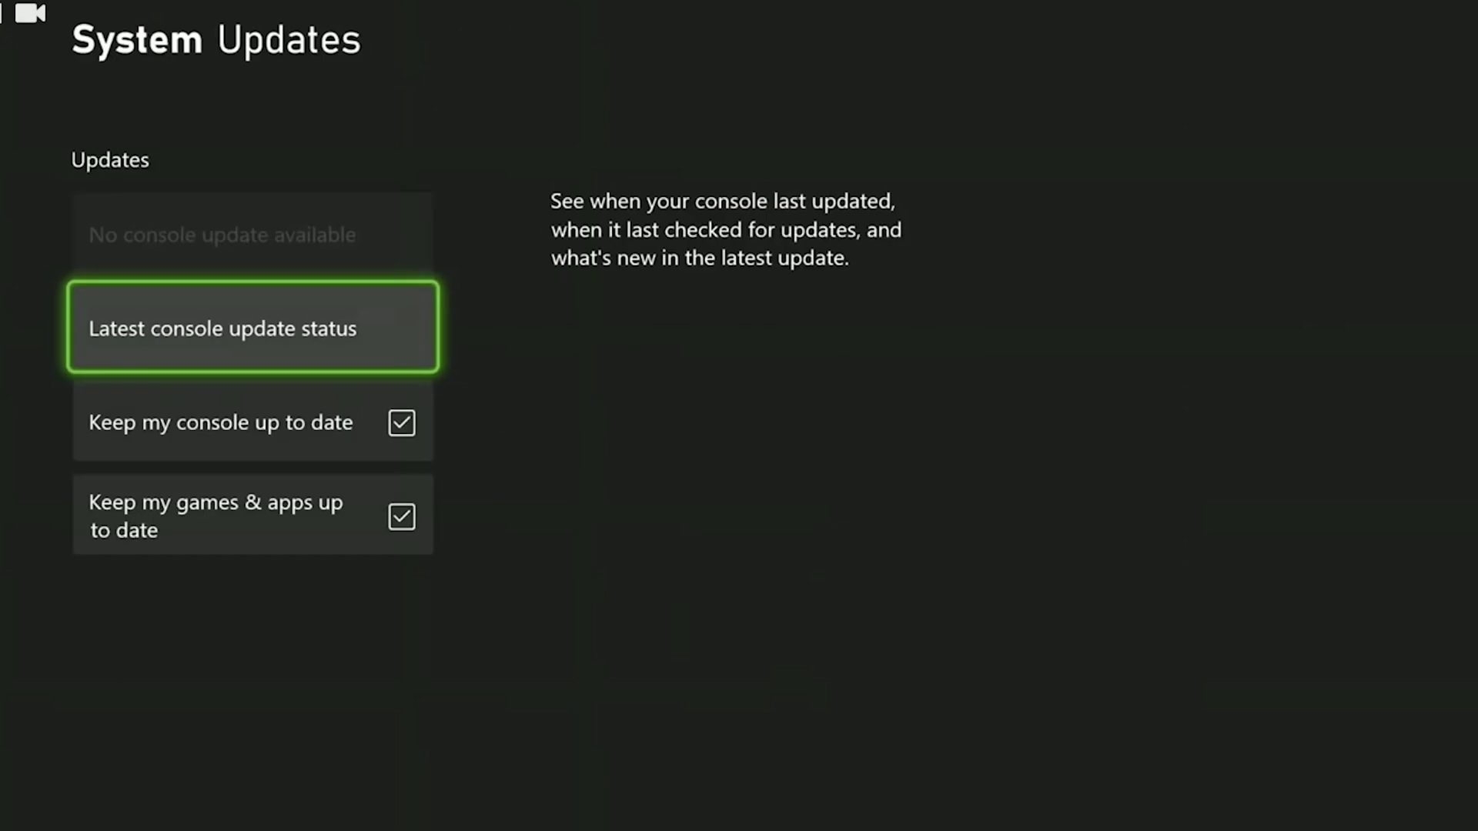
# Find Palworld in My games & apps and open its Manage game and add-ons screen.
pyautogui.press('super')
pyautogui.press('Down')
pyautogui.press('Return')
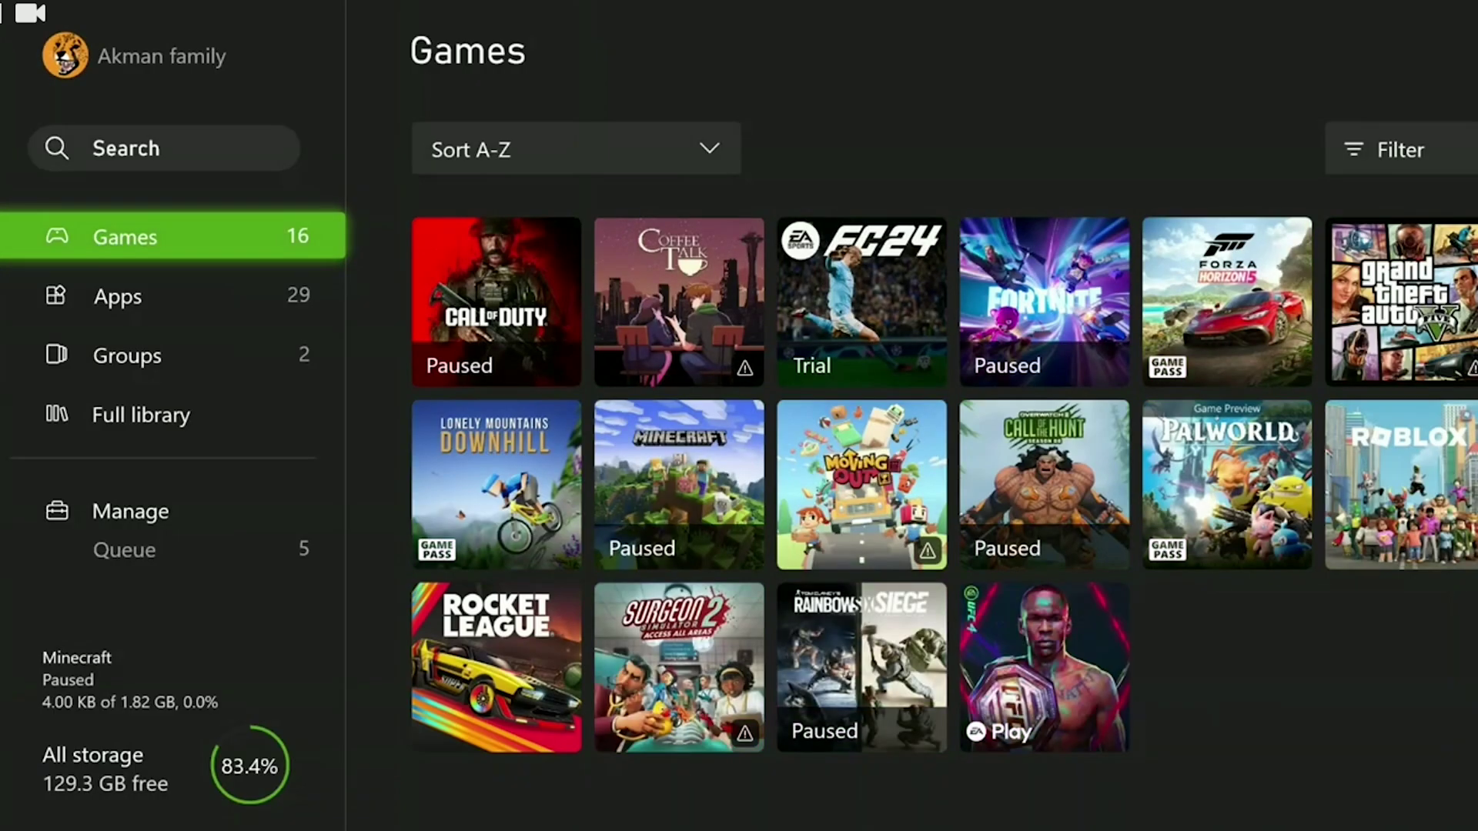
pyautogui.press('Right')
pyautogui.press('Right')
pyautogui.press('Right')
pyautogui.press('Right')
pyautogui.press('Right')
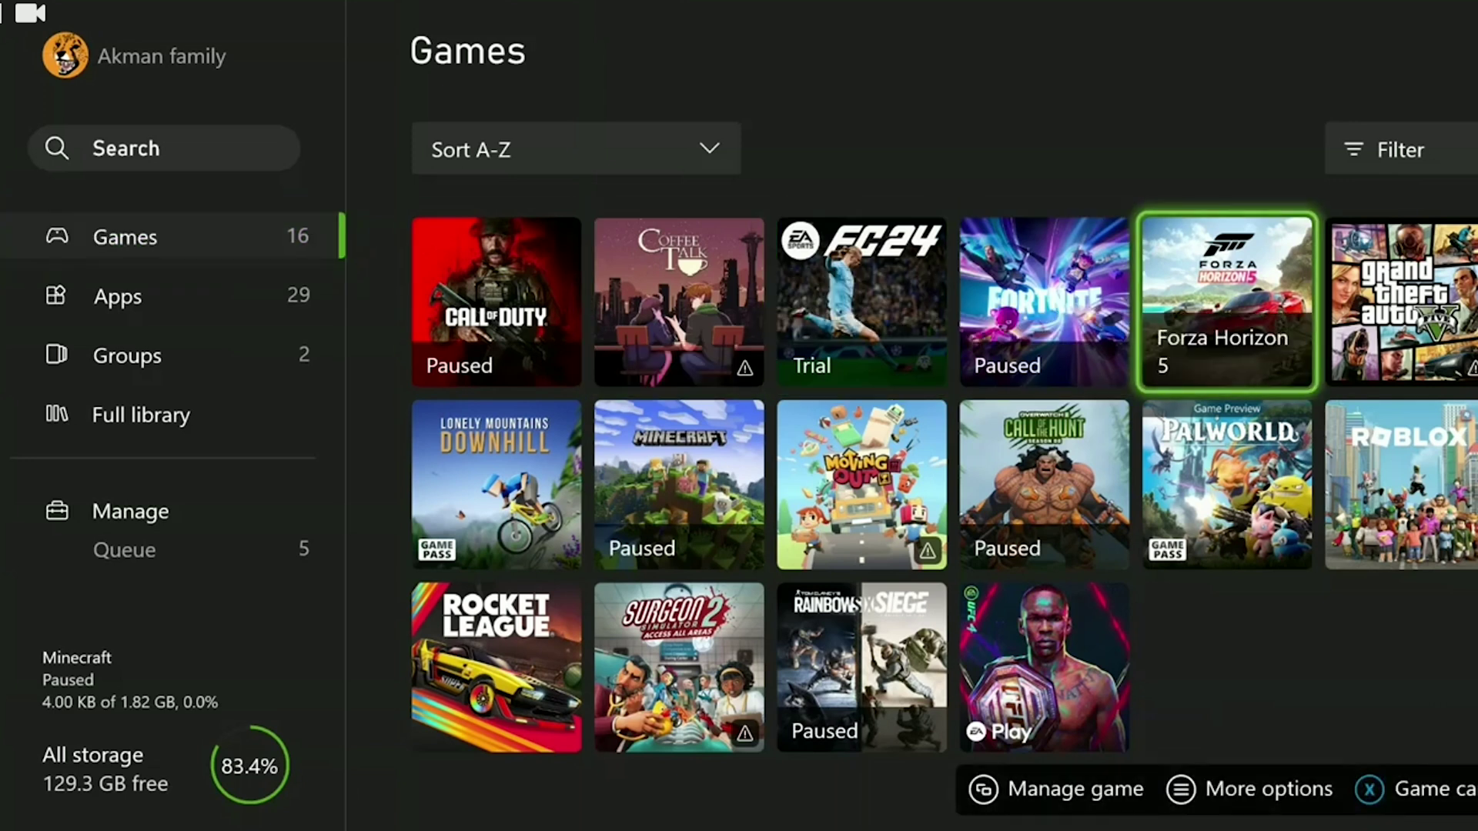
pyautogui.press('Down')
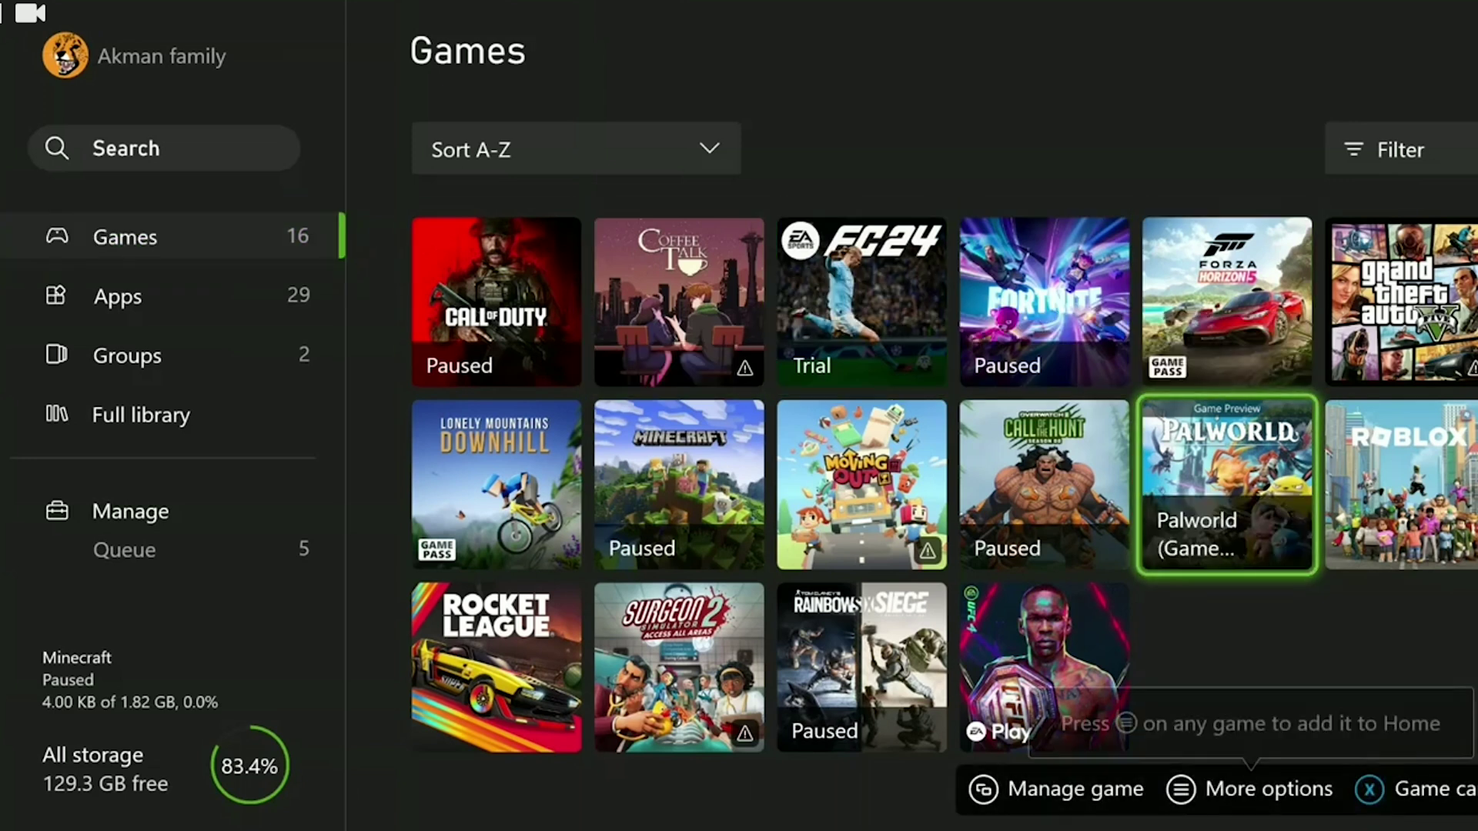
pyautogui.press('Menu')
pyautogui.press('Down')
pyautogui.press('Down')
pyautogui.press('Down')
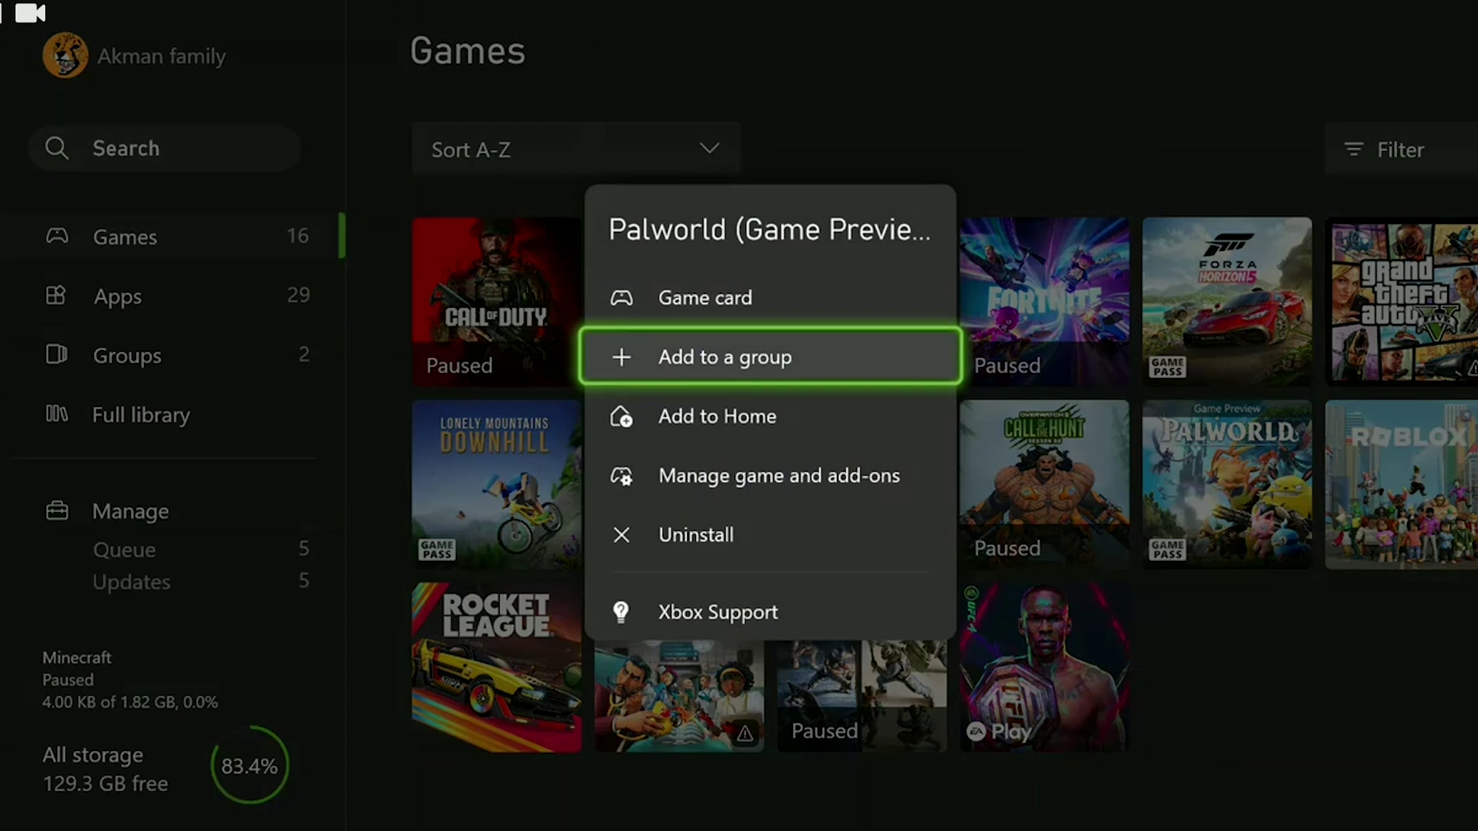
pyautogui.press('Return')
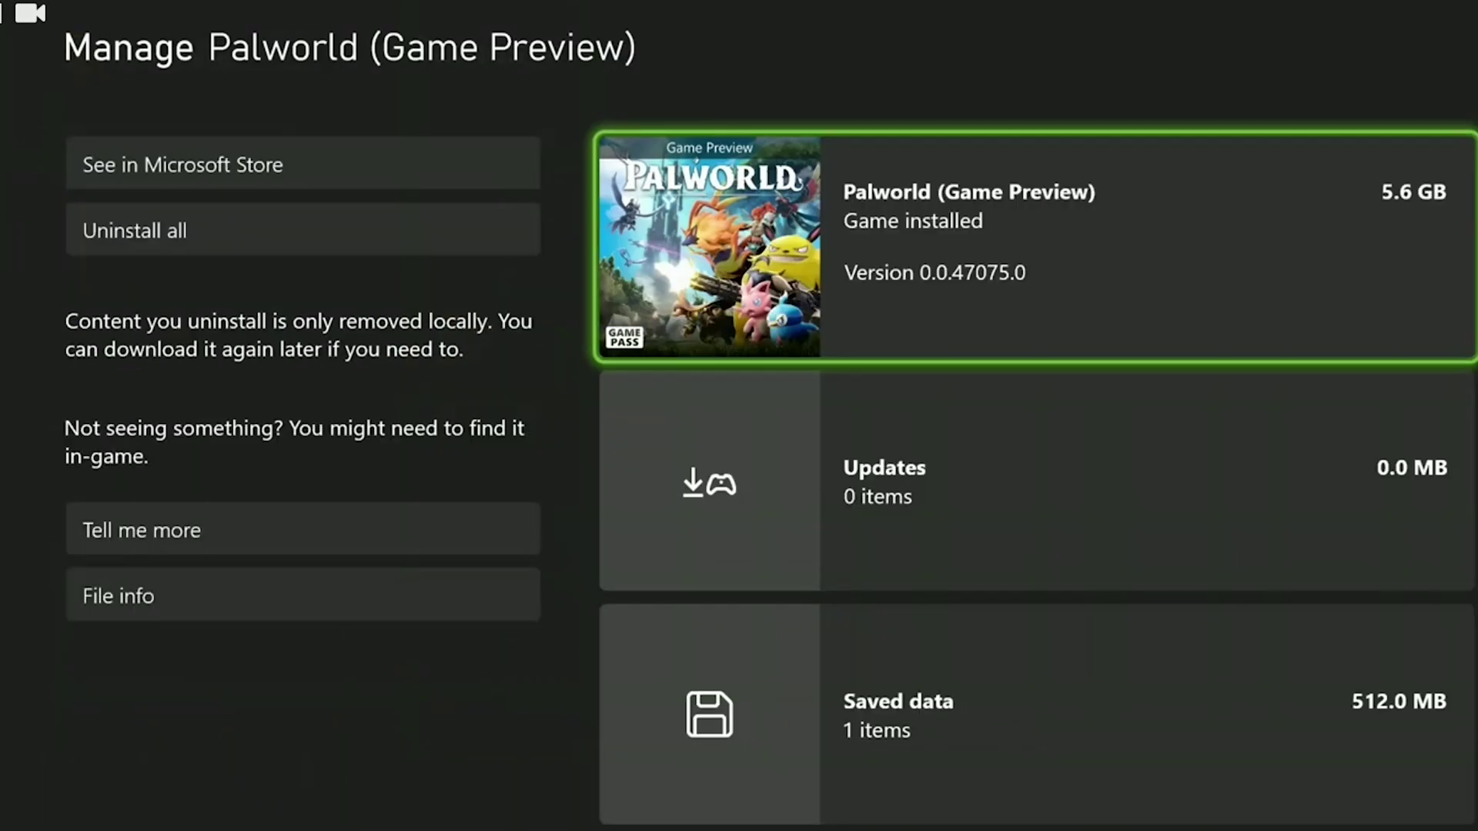
# Clear Palworld's 512.0 MB of reserved space from its Saved data page.
pyautogui.press('Down')
pyautogui.press('Down')
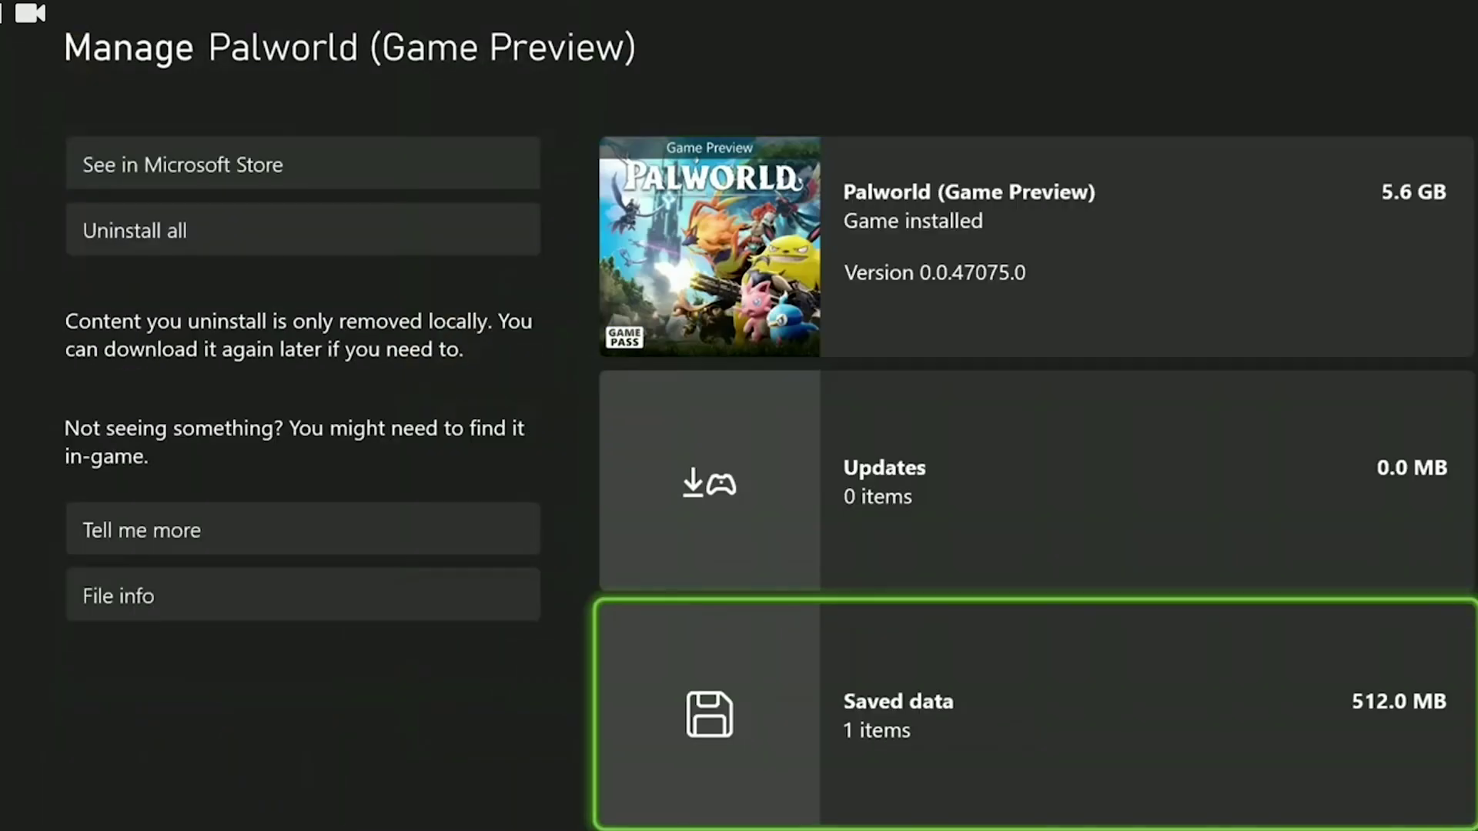
pyautogui.press('Return')
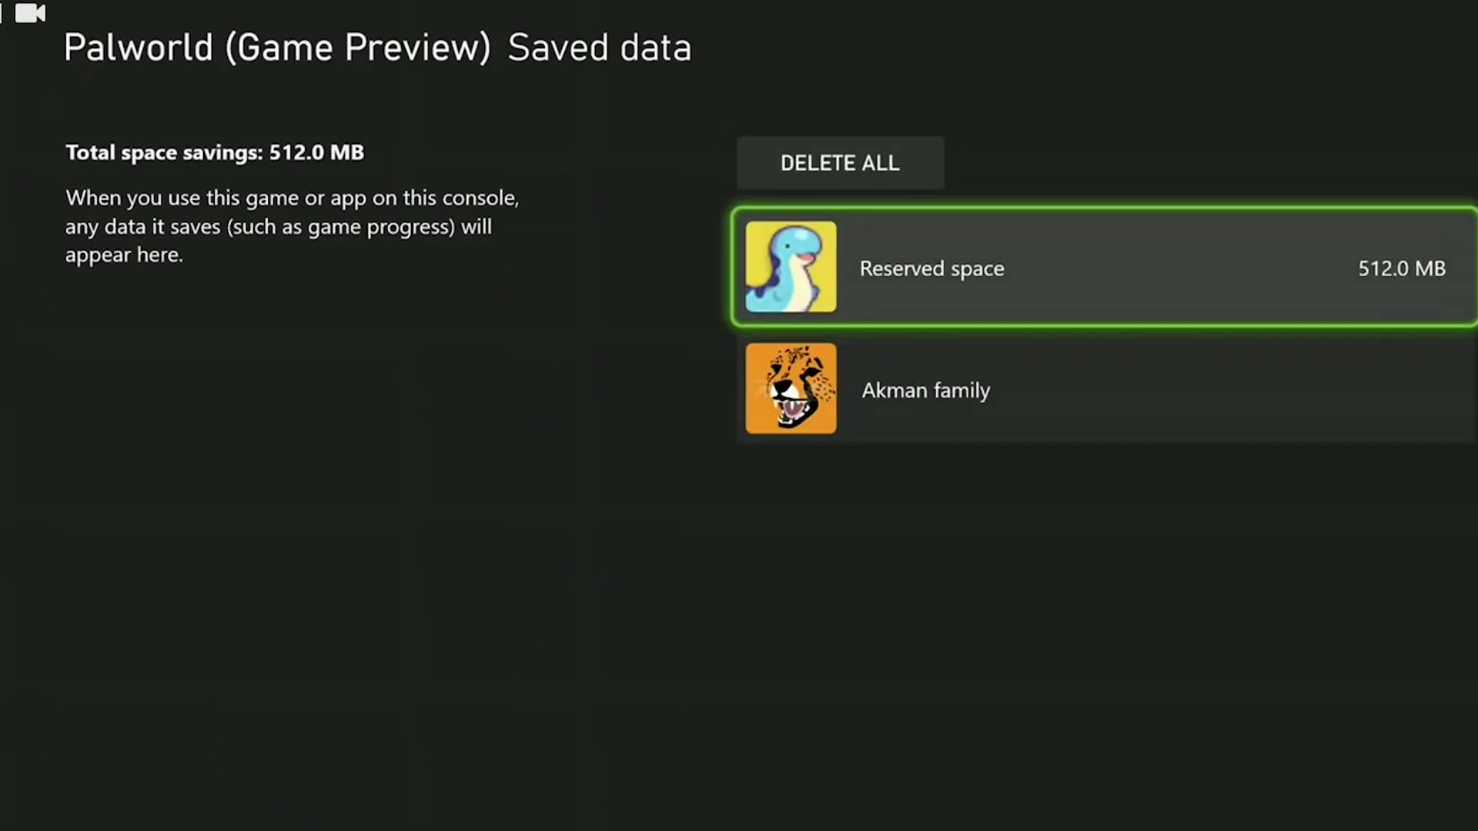
pyautogui.press('Return')
pyautogui.press('Left')
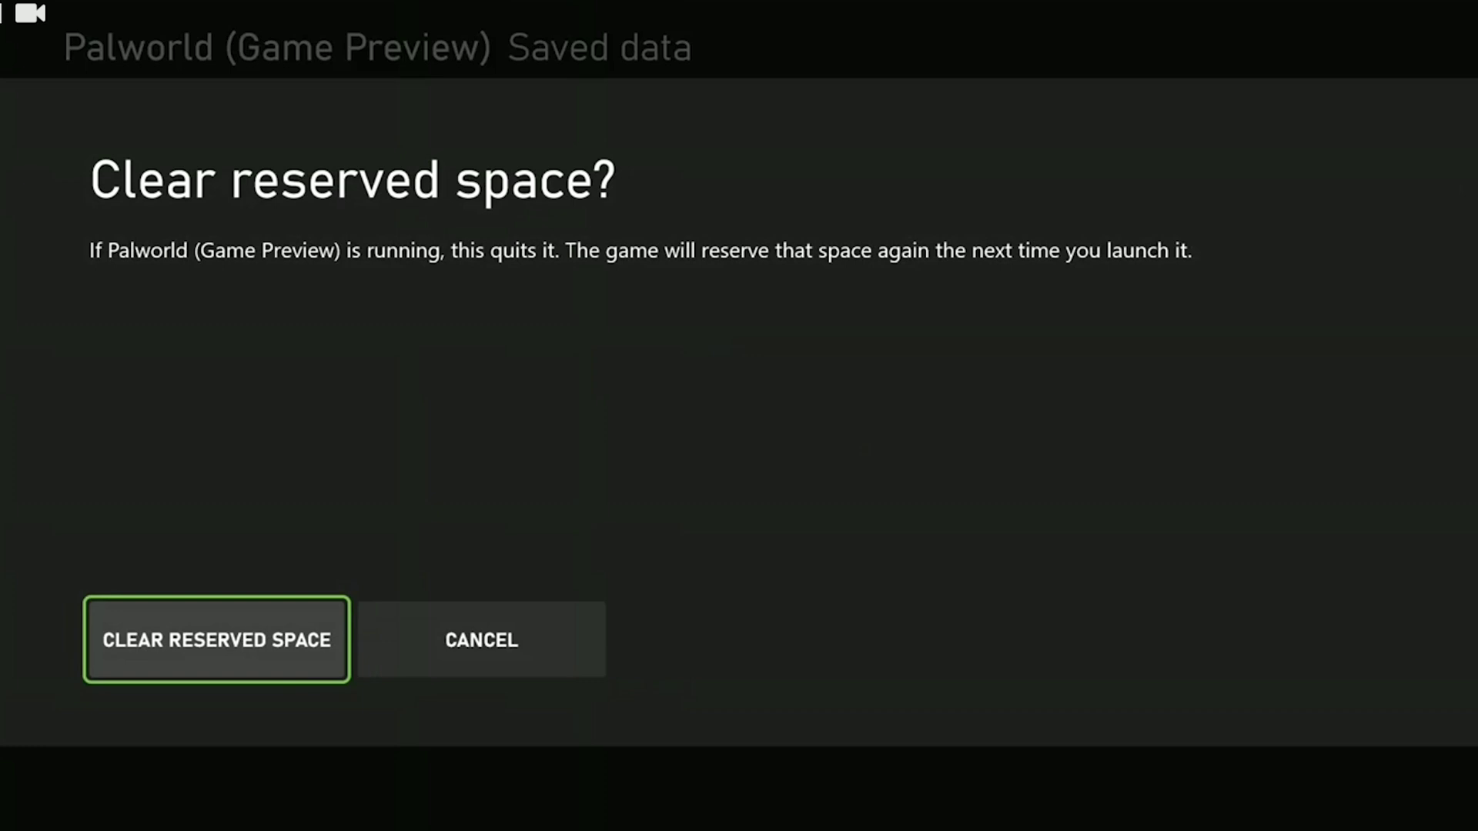
pyautogui.press('Return')
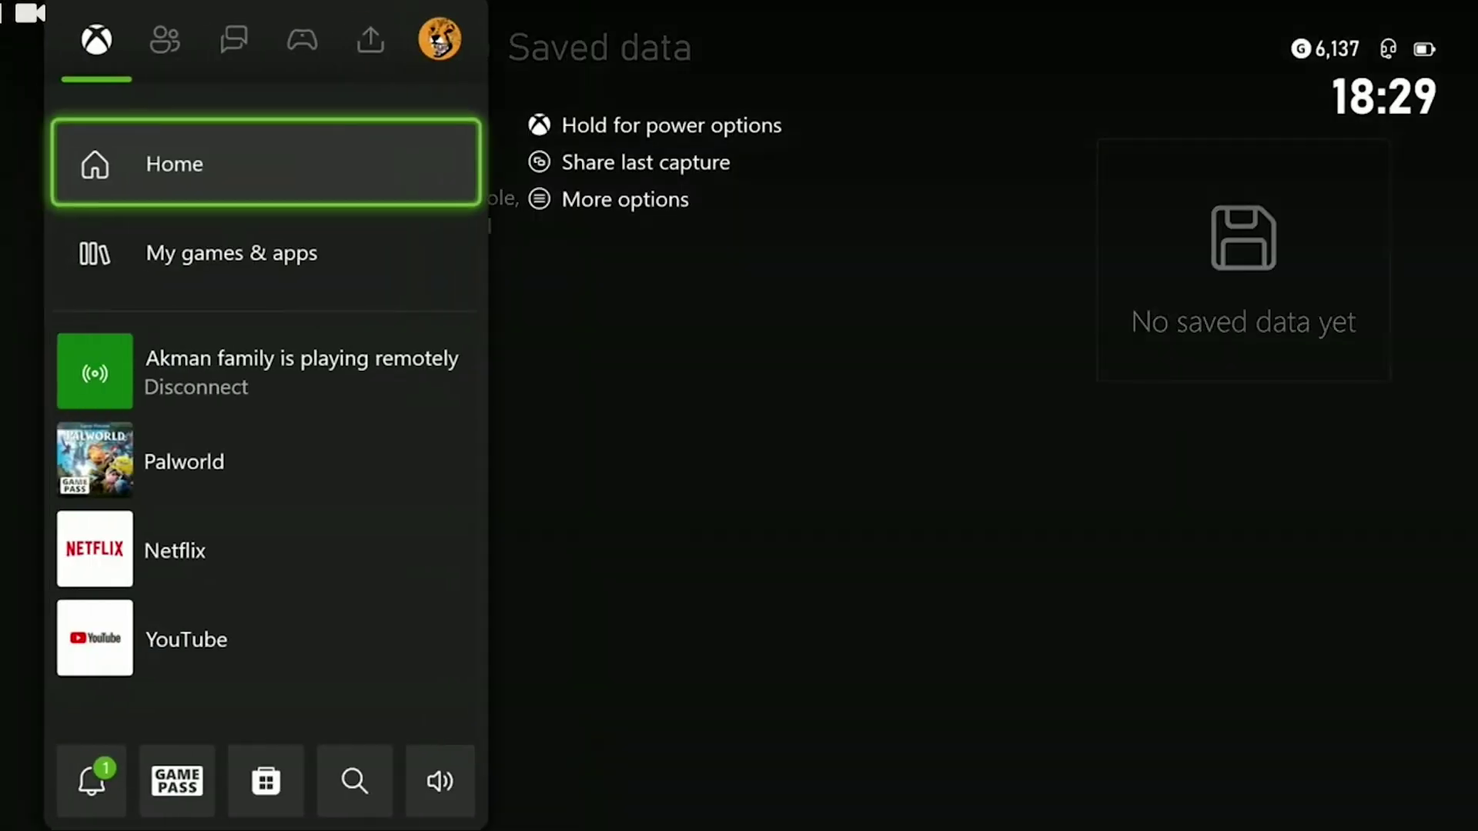
# Go to Settings > Devices & connections and open the Blu-ray settings page.
pyautogui.press('Right')
pyautogui.press('Left')
pyautogui.press('Left')
pyautogui.press('Down')
pyautogui.press('Down')
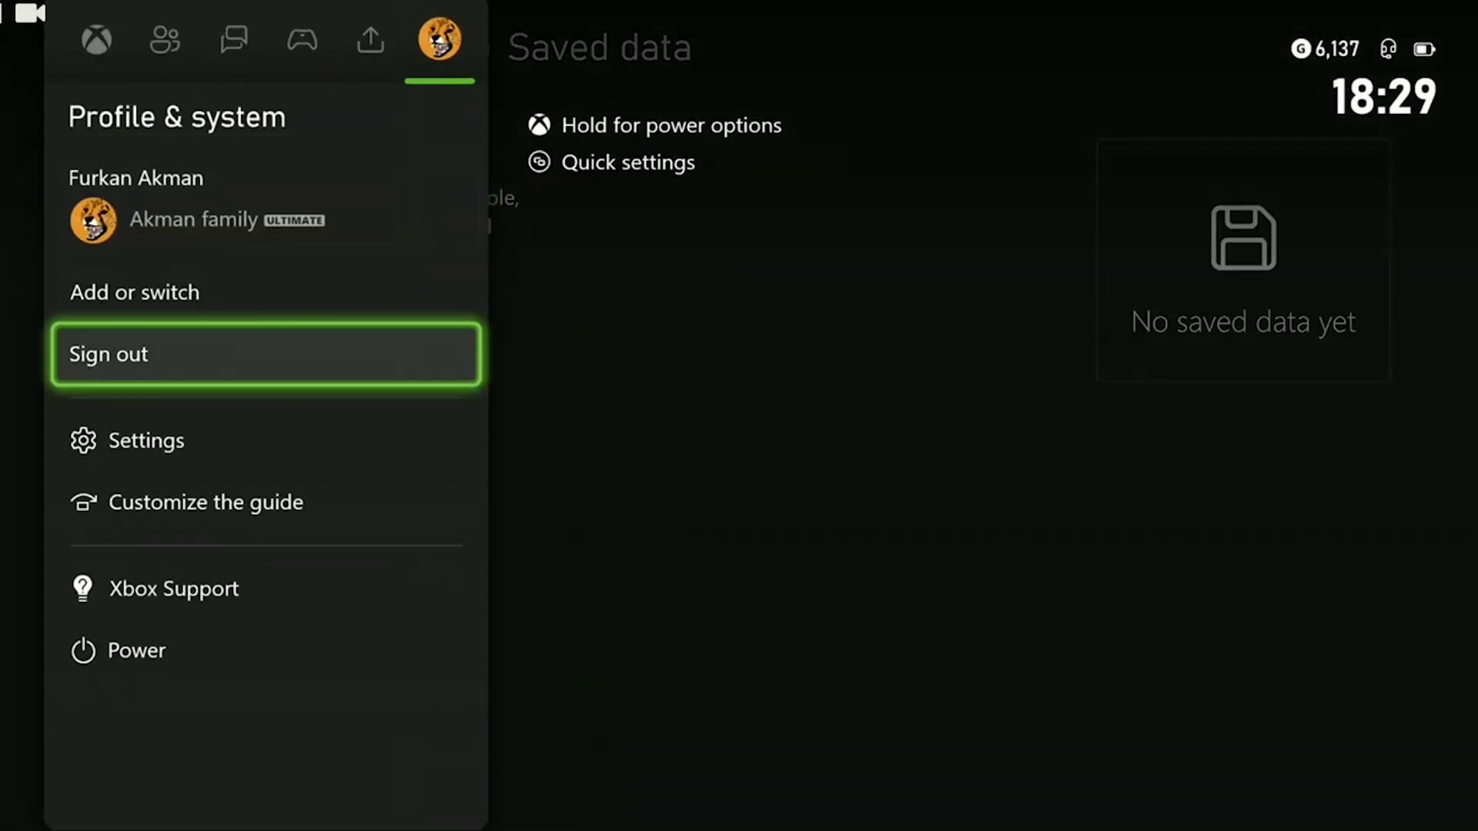
pyautogui.press('Down')
pyautogui.press('Return')
pyautogui.press('Down')
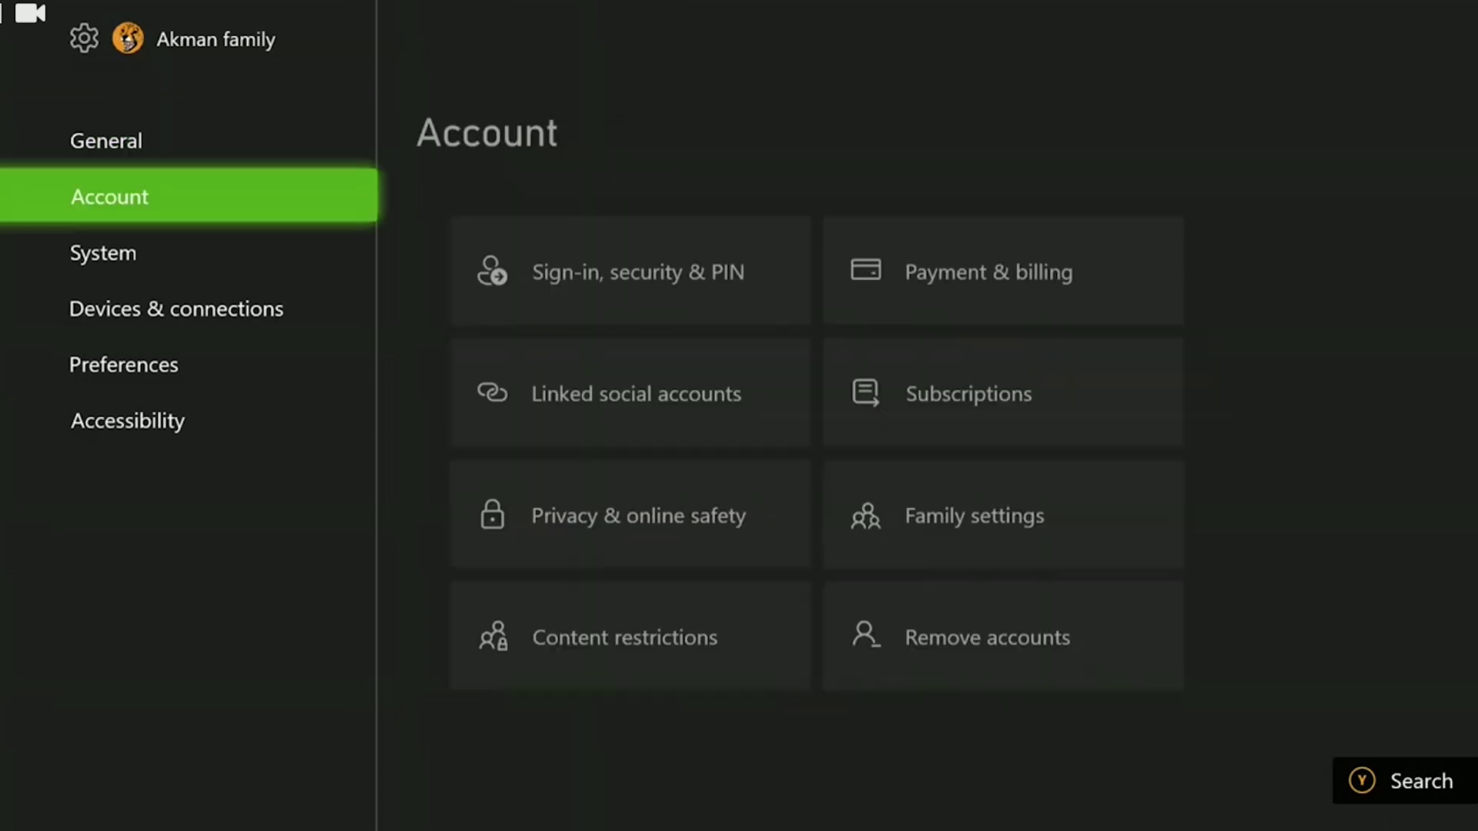
pyautogui.press('Down')
pyautogui.press('Down')
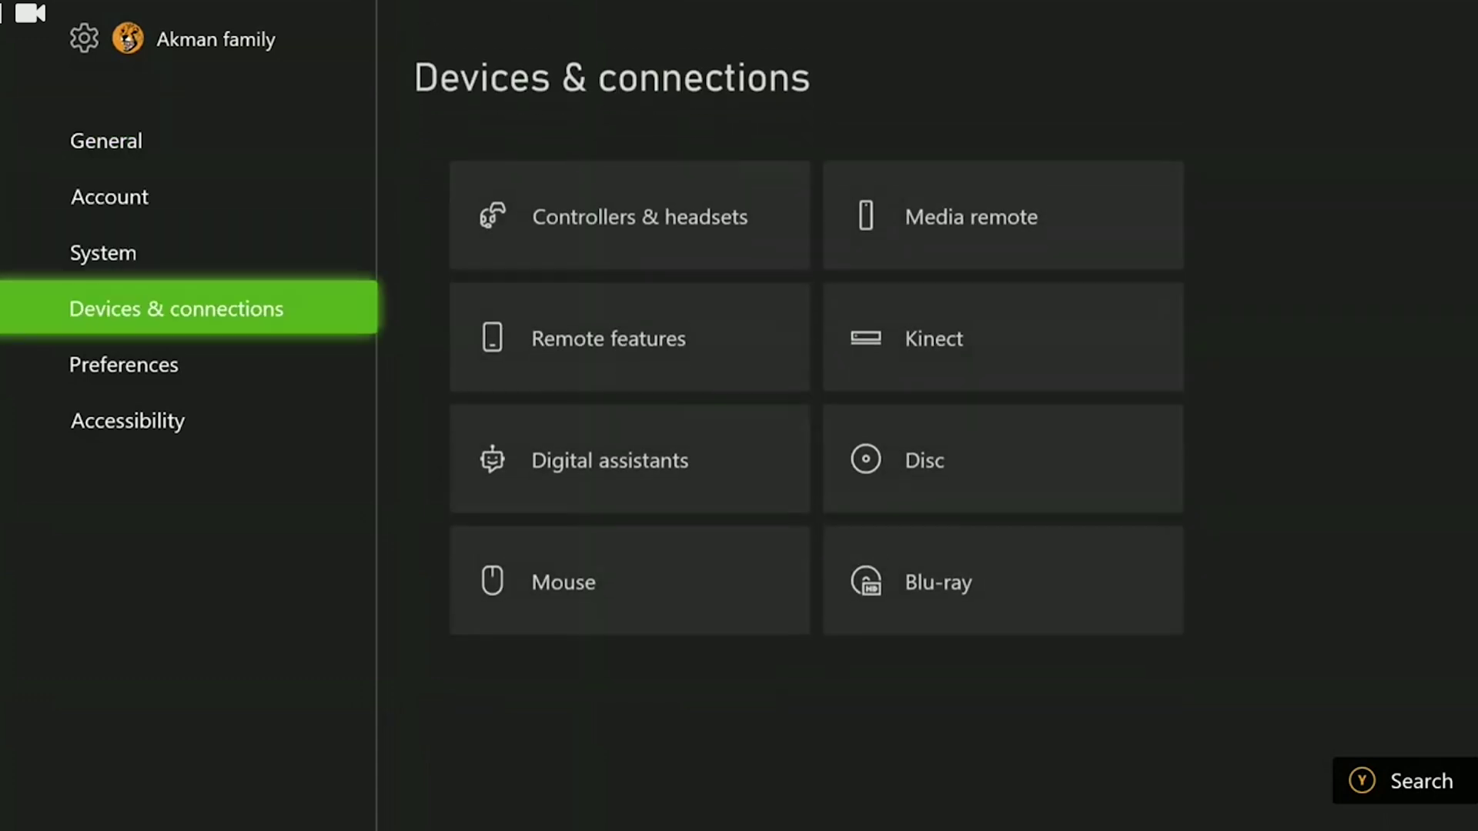
pyautogui.press('Right')
pyautogui.press('Down')
pyautogui.press('Down')
pyautogui.press('Down')
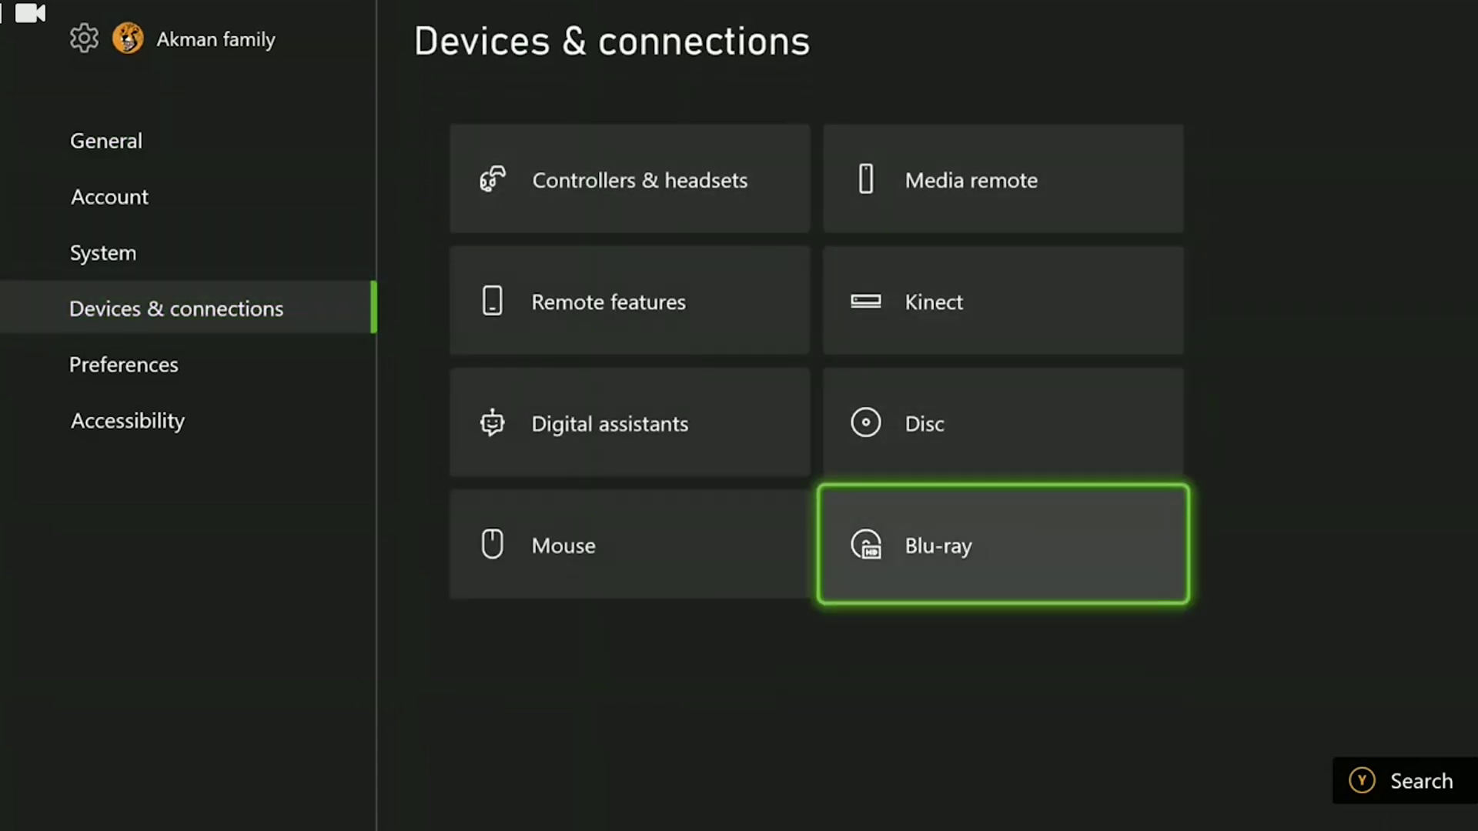
pyautogui.press('Return')
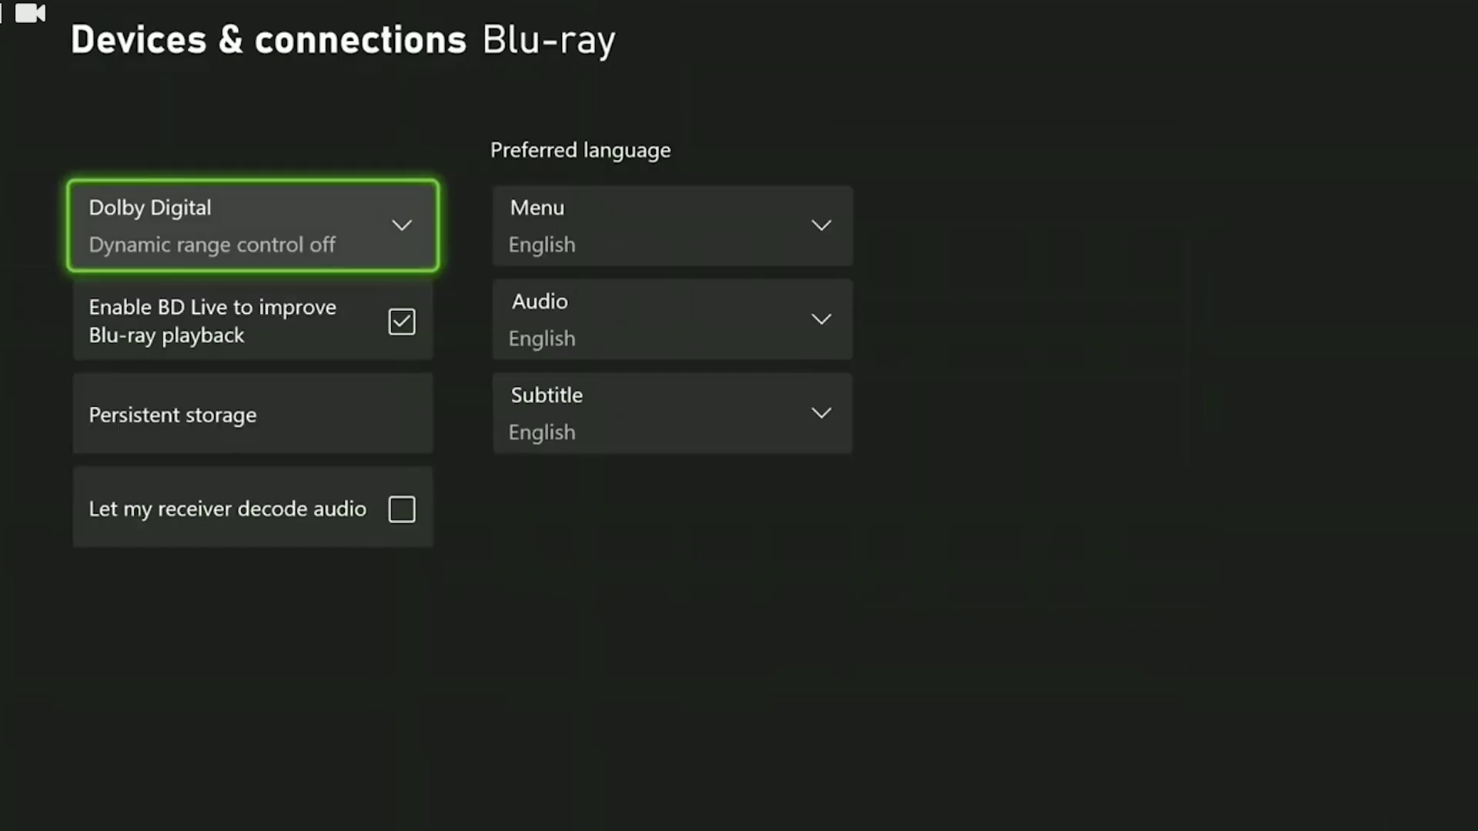
# Clear the Blu-ray persistent storage.
pyautogui.press('Down')
pyautogui.press('Down')
pyautogui.press('Return')
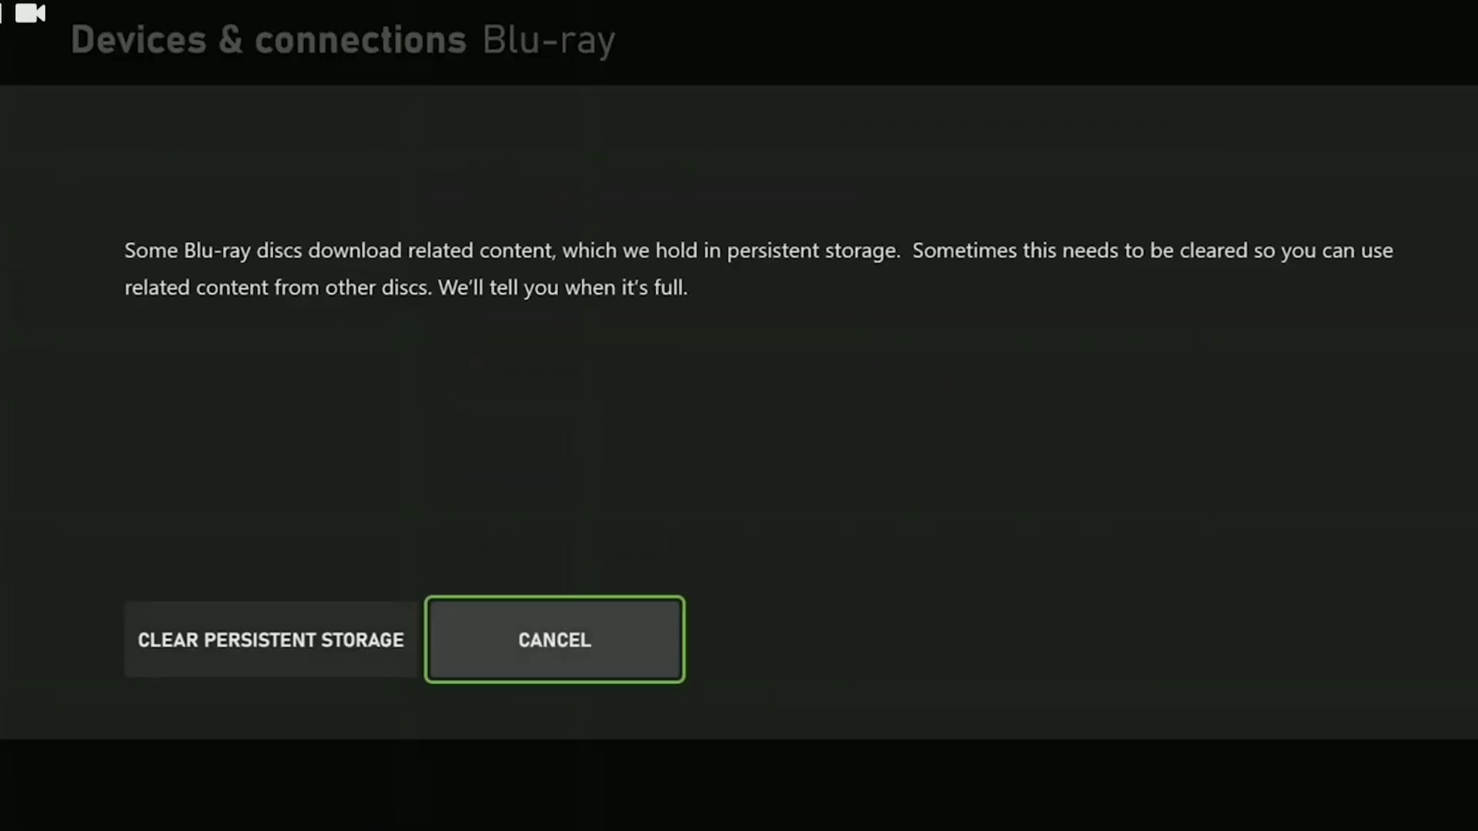
pyautogui.press('Left')
pyautogui.press('Return')
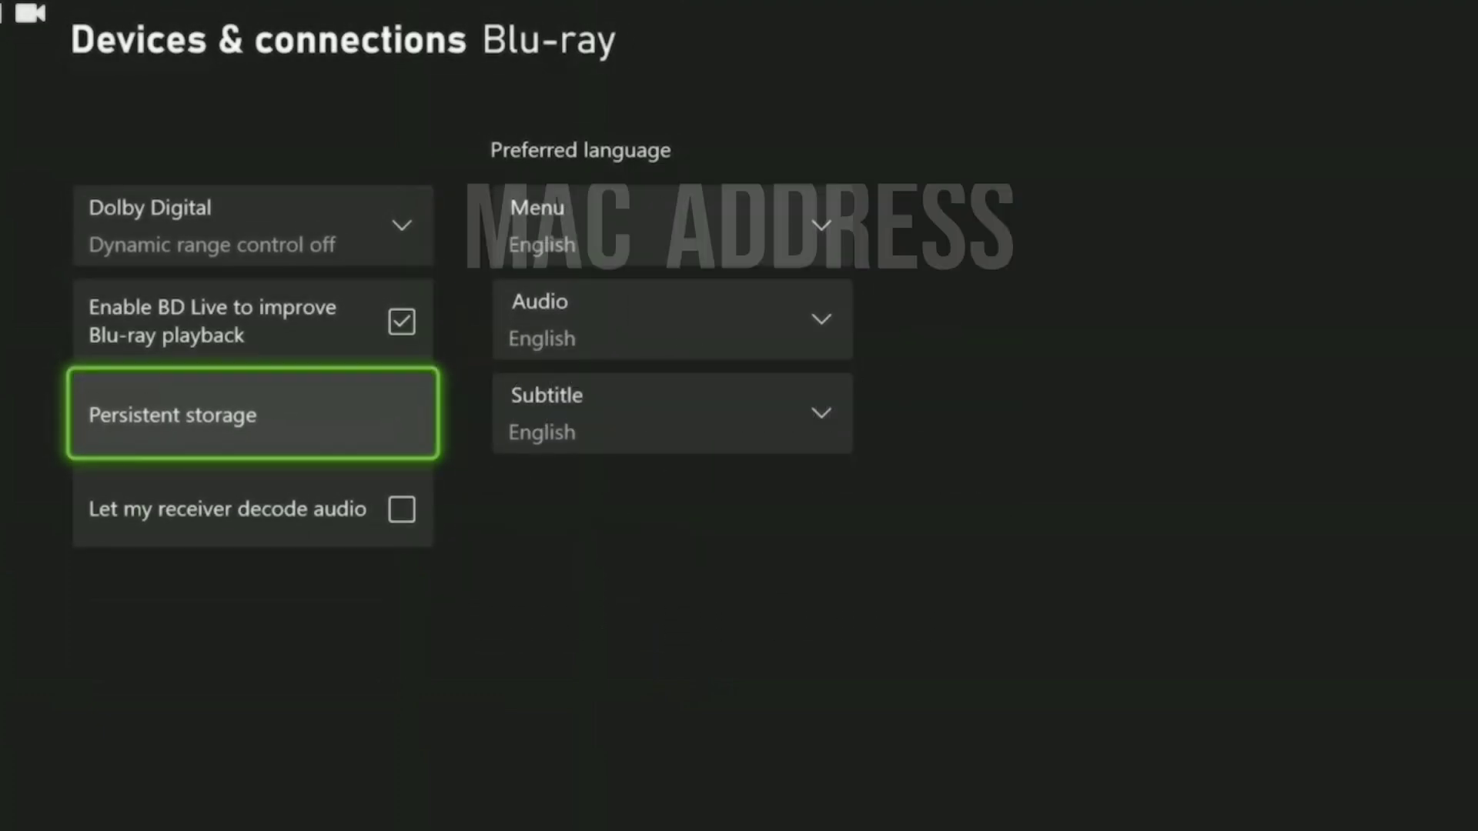
# Clear the alternate wireless MAC address under General > Network settings > Advanced settings, then restart.
pyautogui.press('Escape')
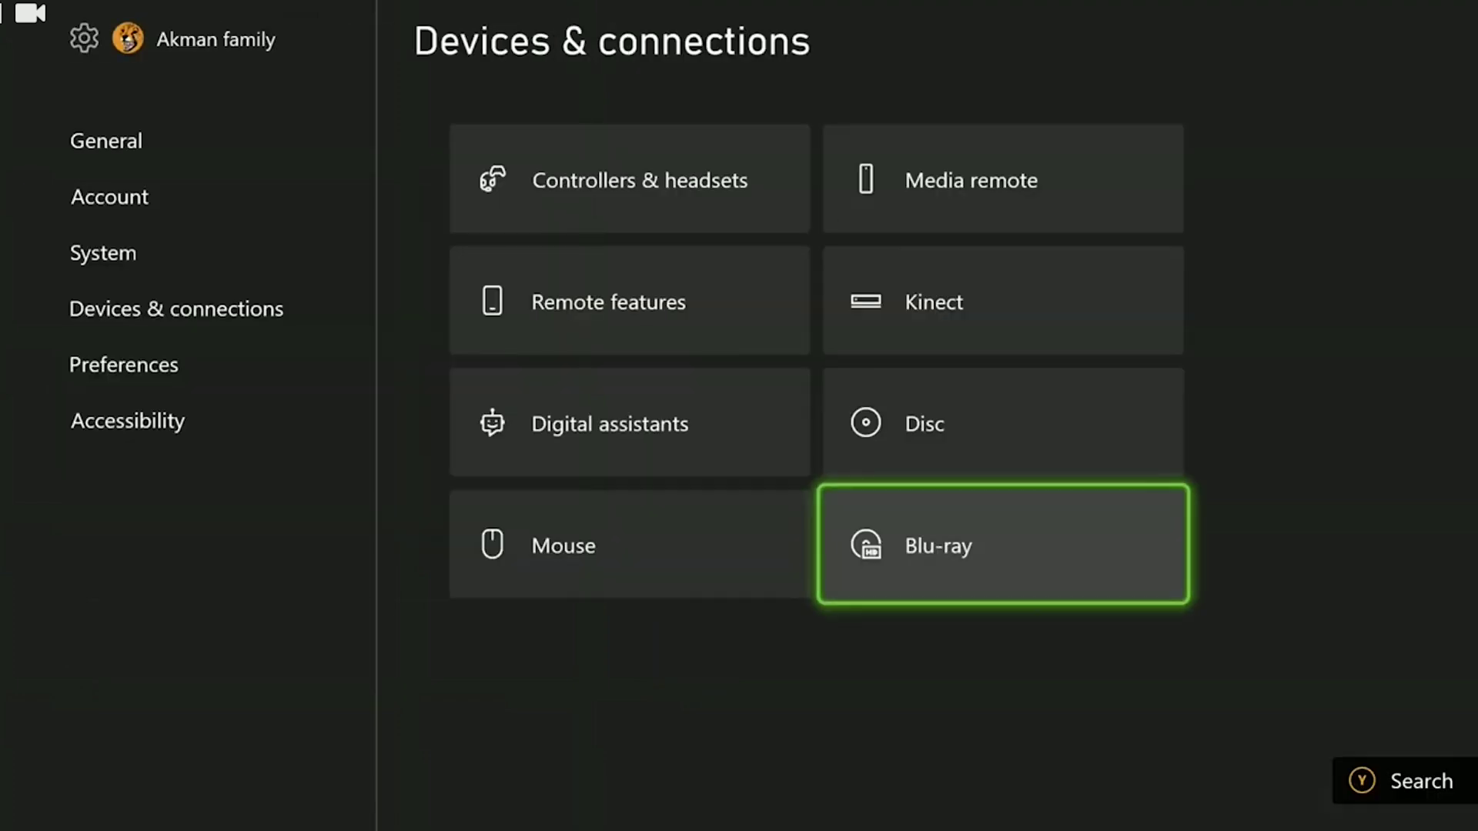
pyautogui.press('Left')
pyautogui.press('Left')
pyautogui.press('Up')
pyautogui.press('Up')
pyautogui.press('Up')
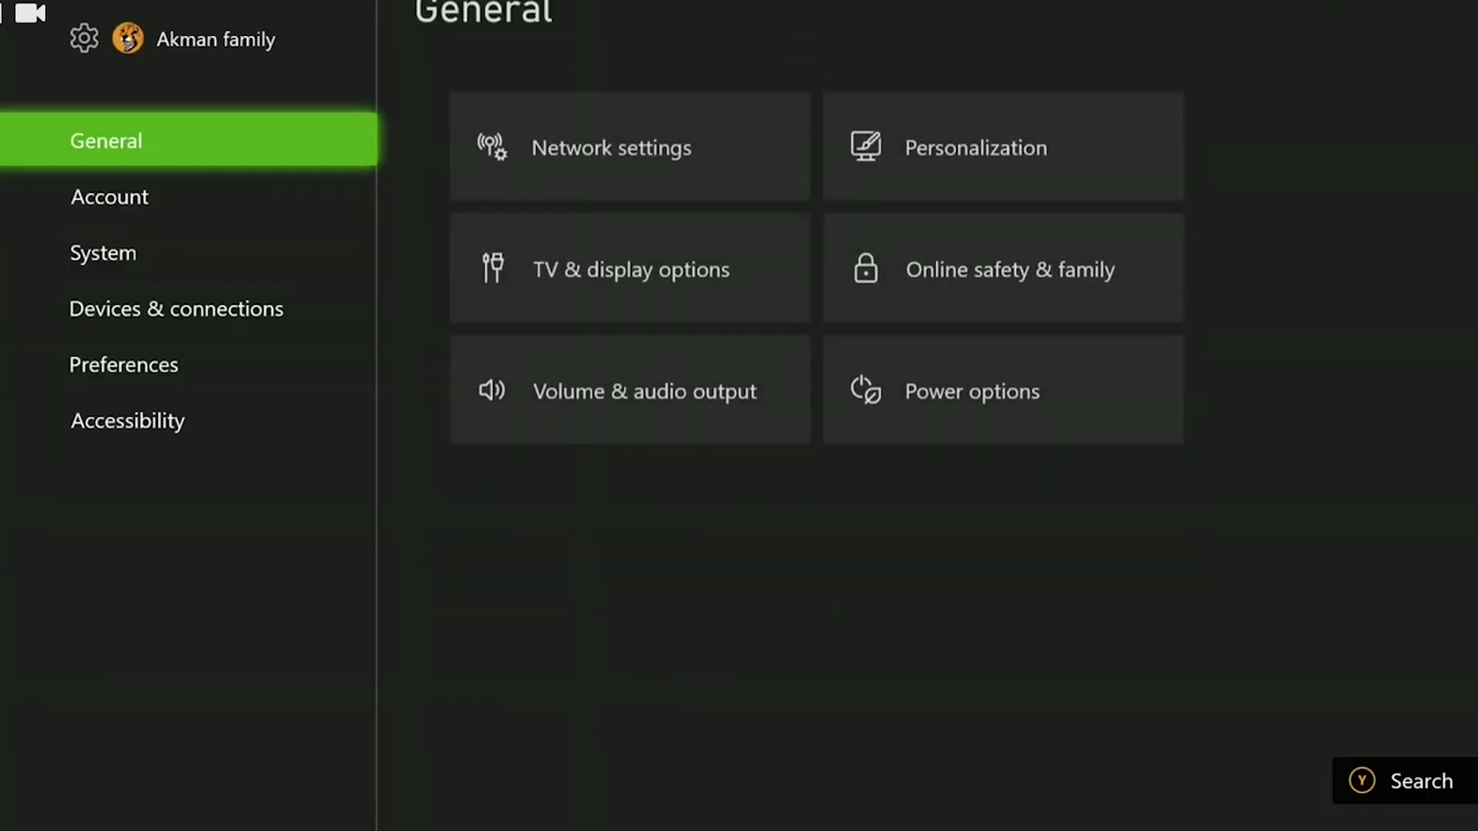
pyautogui.press('Right')
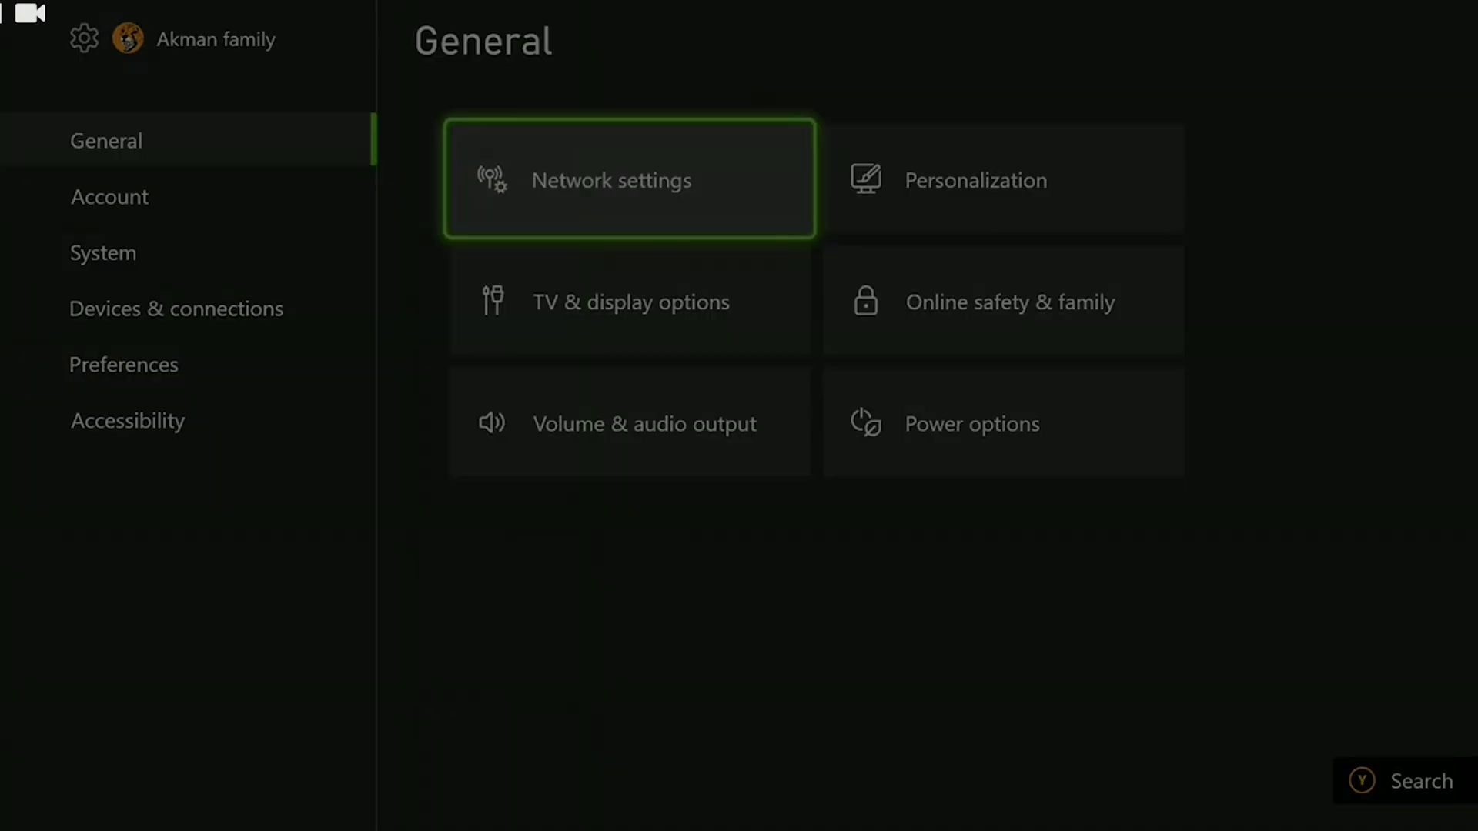
pyautogui.press('Down')
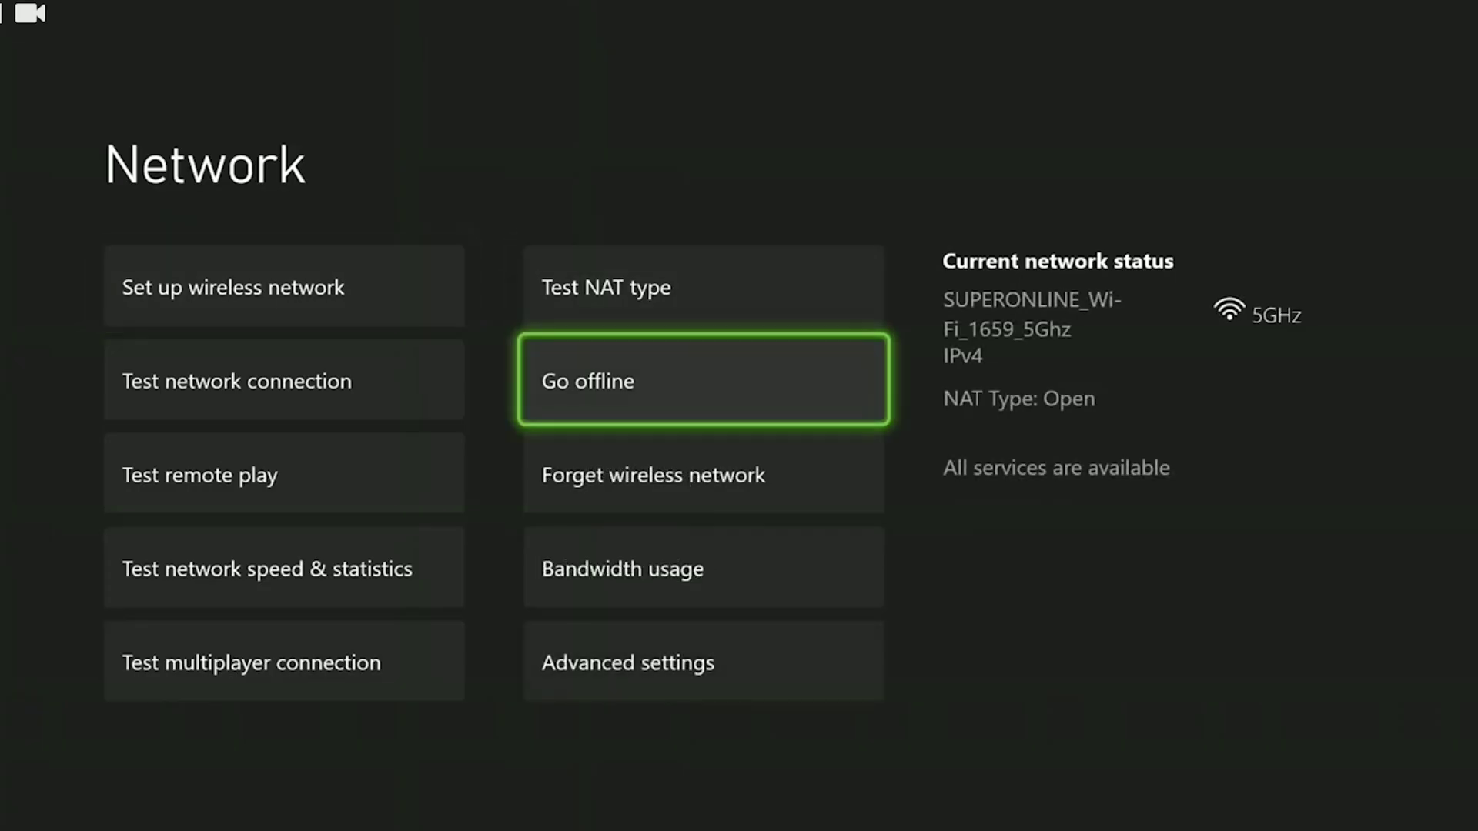
pyautogui.press('Down')
pyautogui.press('Down')
pyautogui.press('Down')
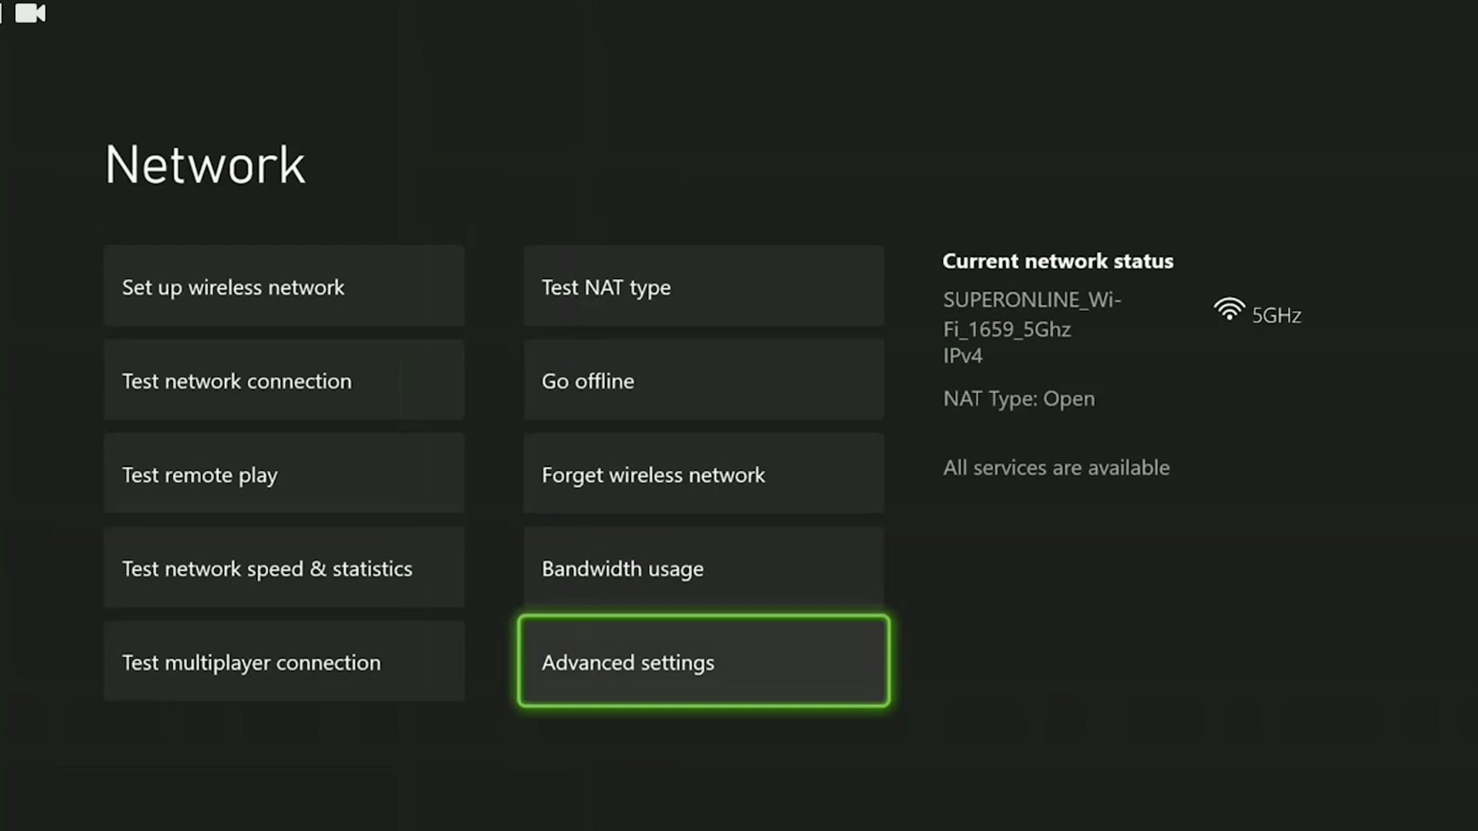
pyautogui.press('Return')
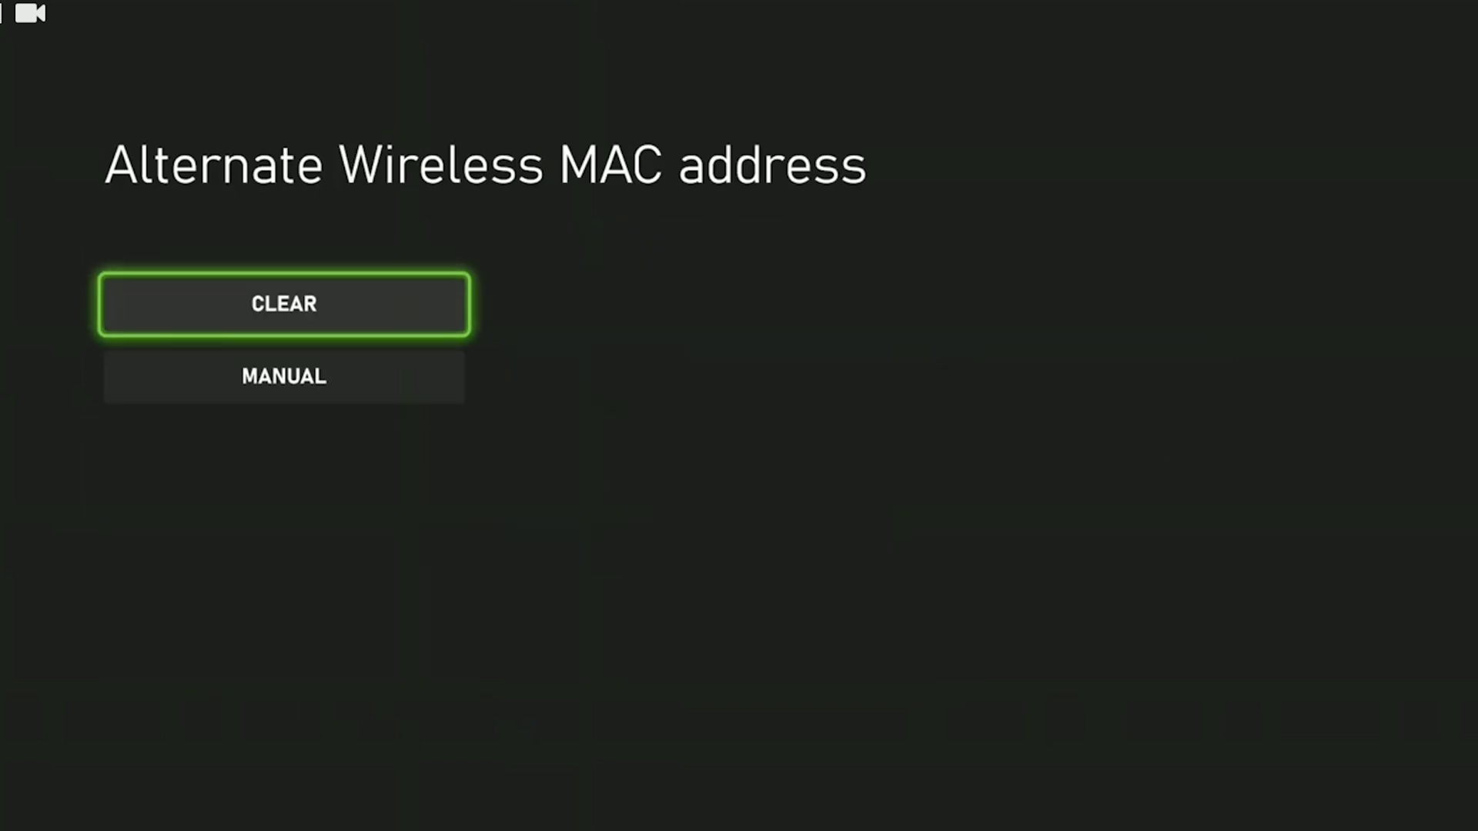
pyautogui.press('Return')
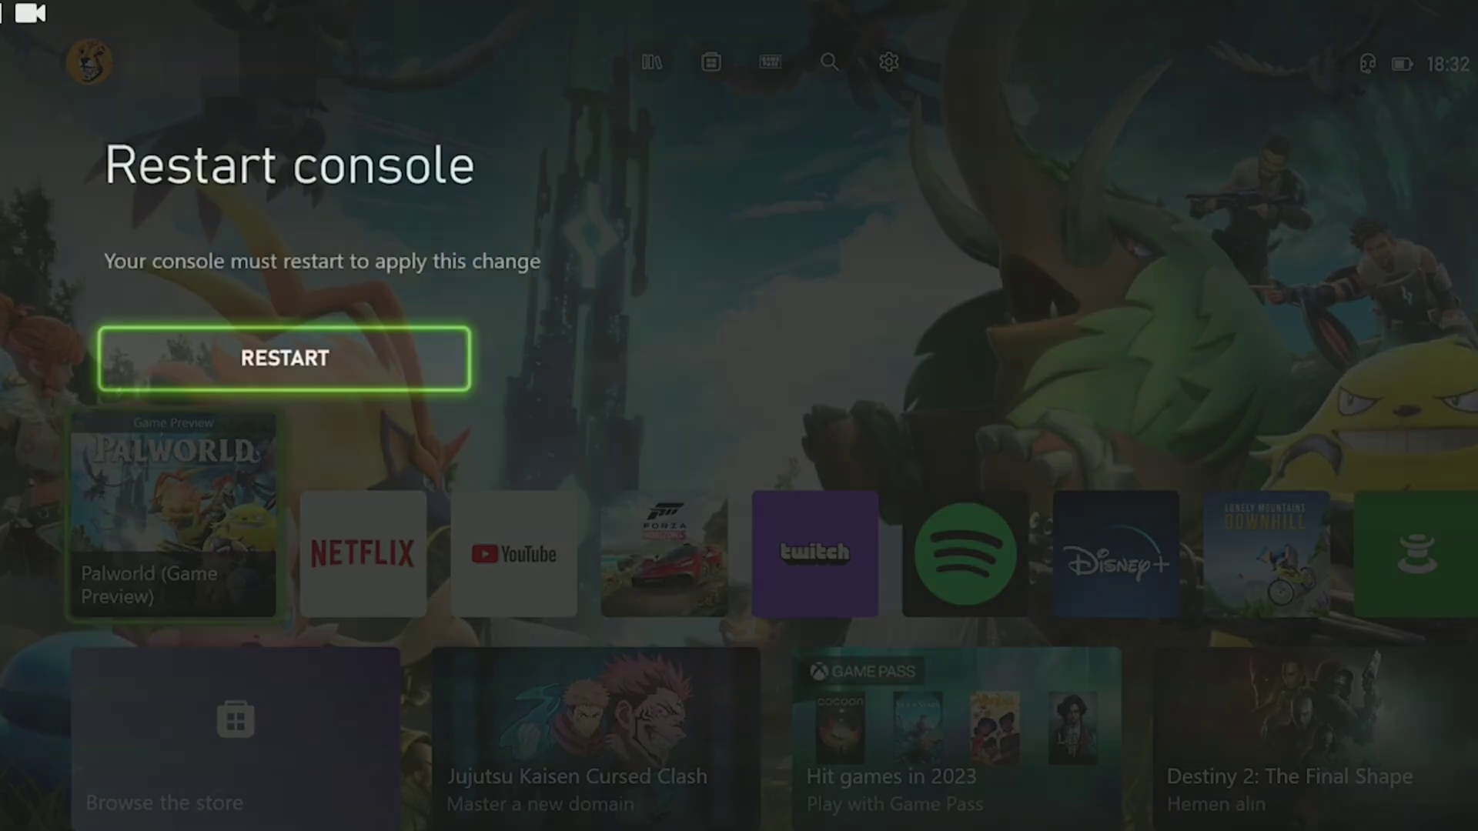
pyautogui.press('Escape')
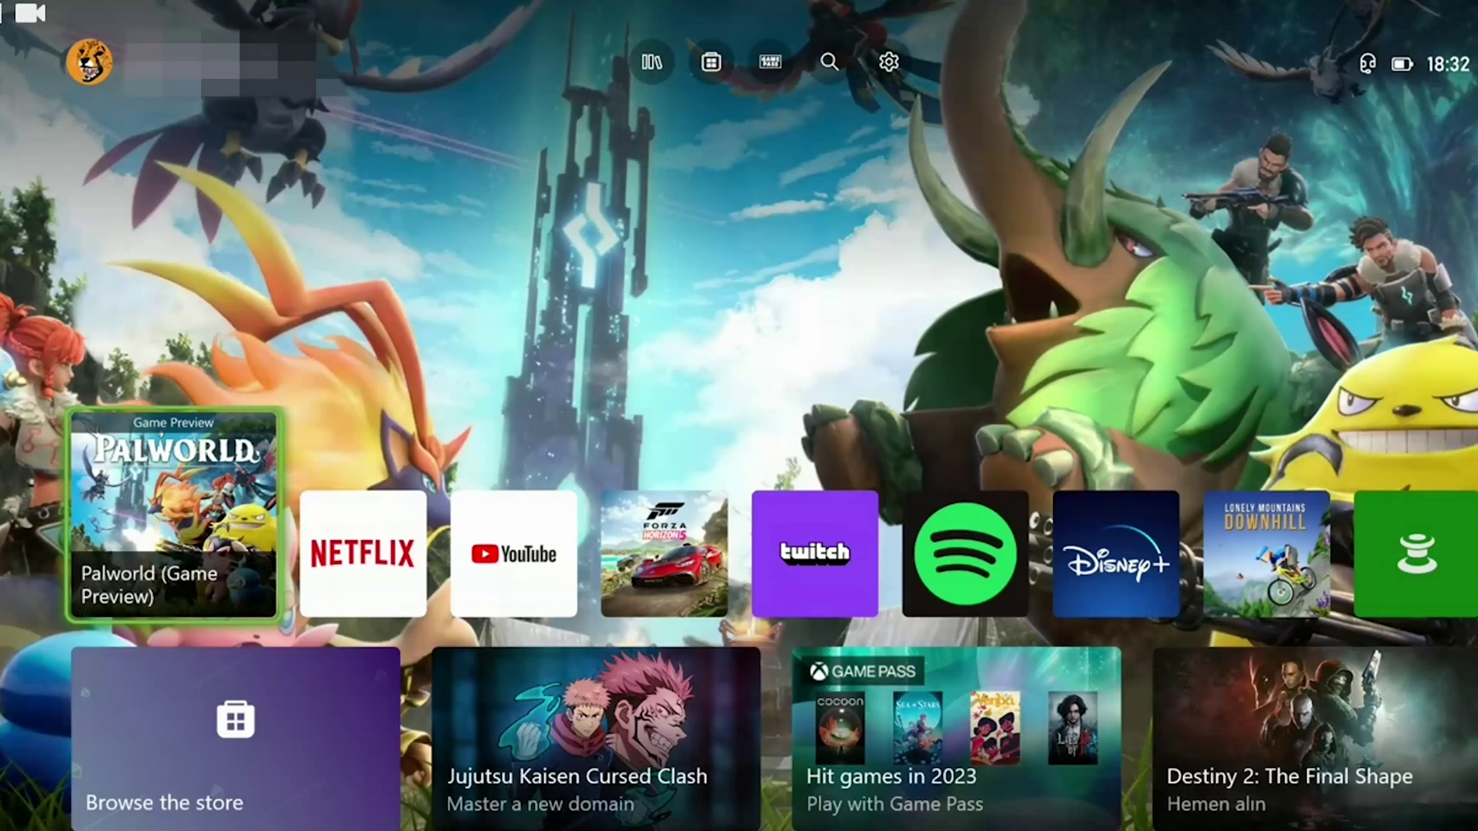
# Go to Settings > Account and open the Remove accounts page.
pyautogui.press('super')
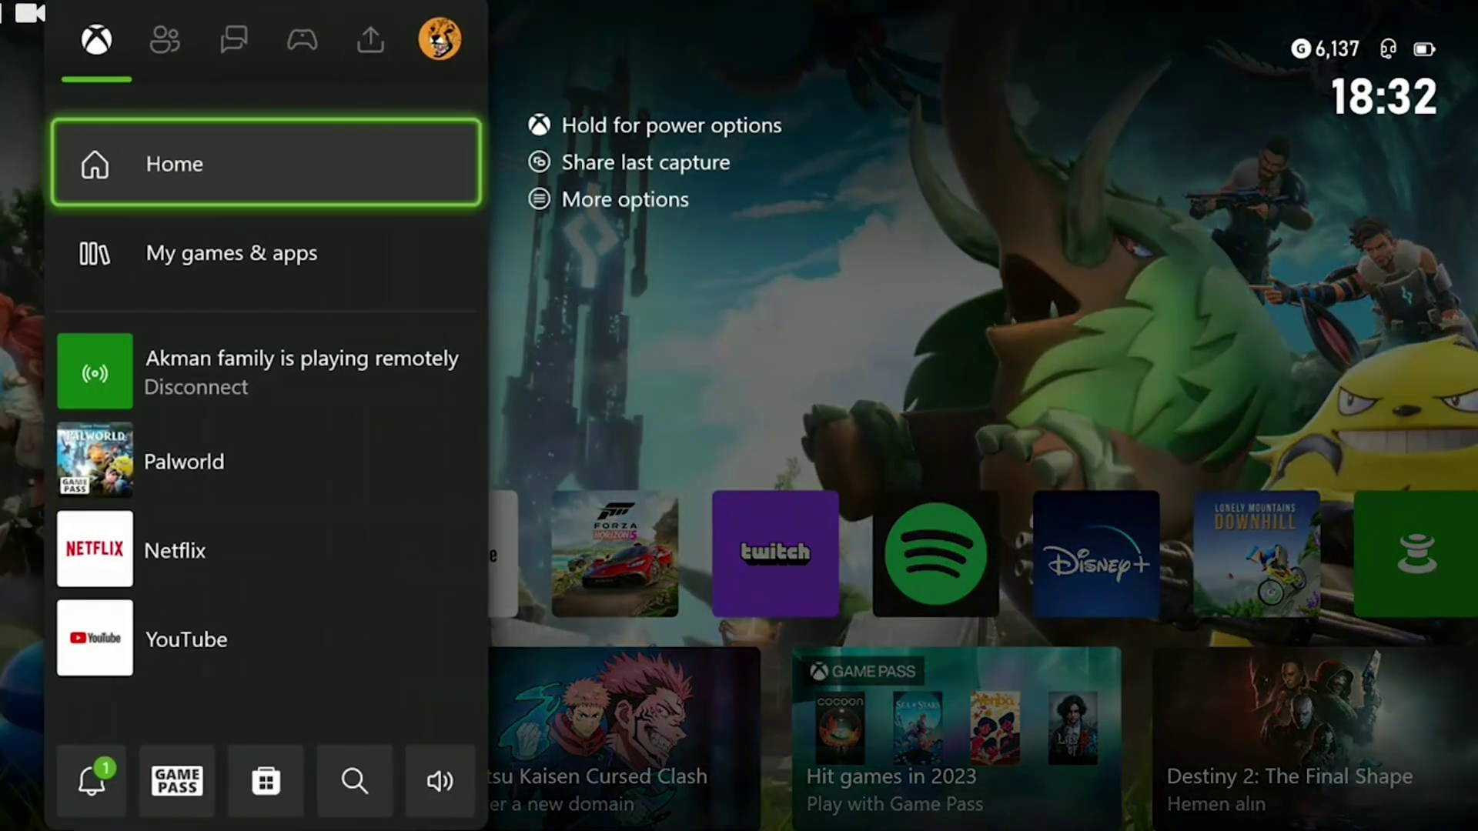
pyautogui.press('Right')
pyautogui.press('Right')
pyautogui.press('Right')
pyautogui.press('Right')
pyautogui.press('Right')
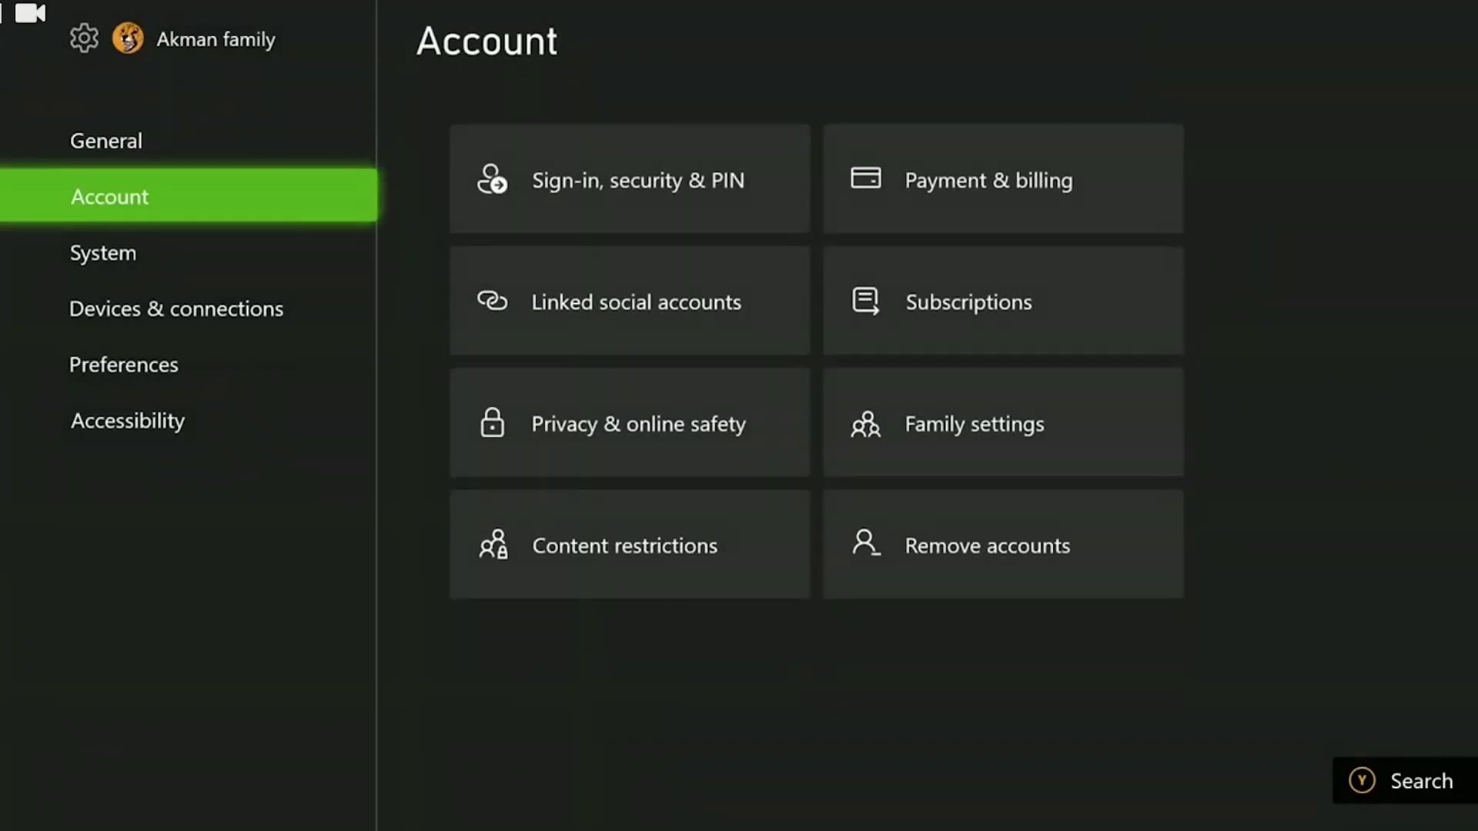
pyautogui.press('Right')
pyautogui.press('Right')
pyautogui.press('Down')
pyautogui.press('Down')
pyautogui.press('Return')
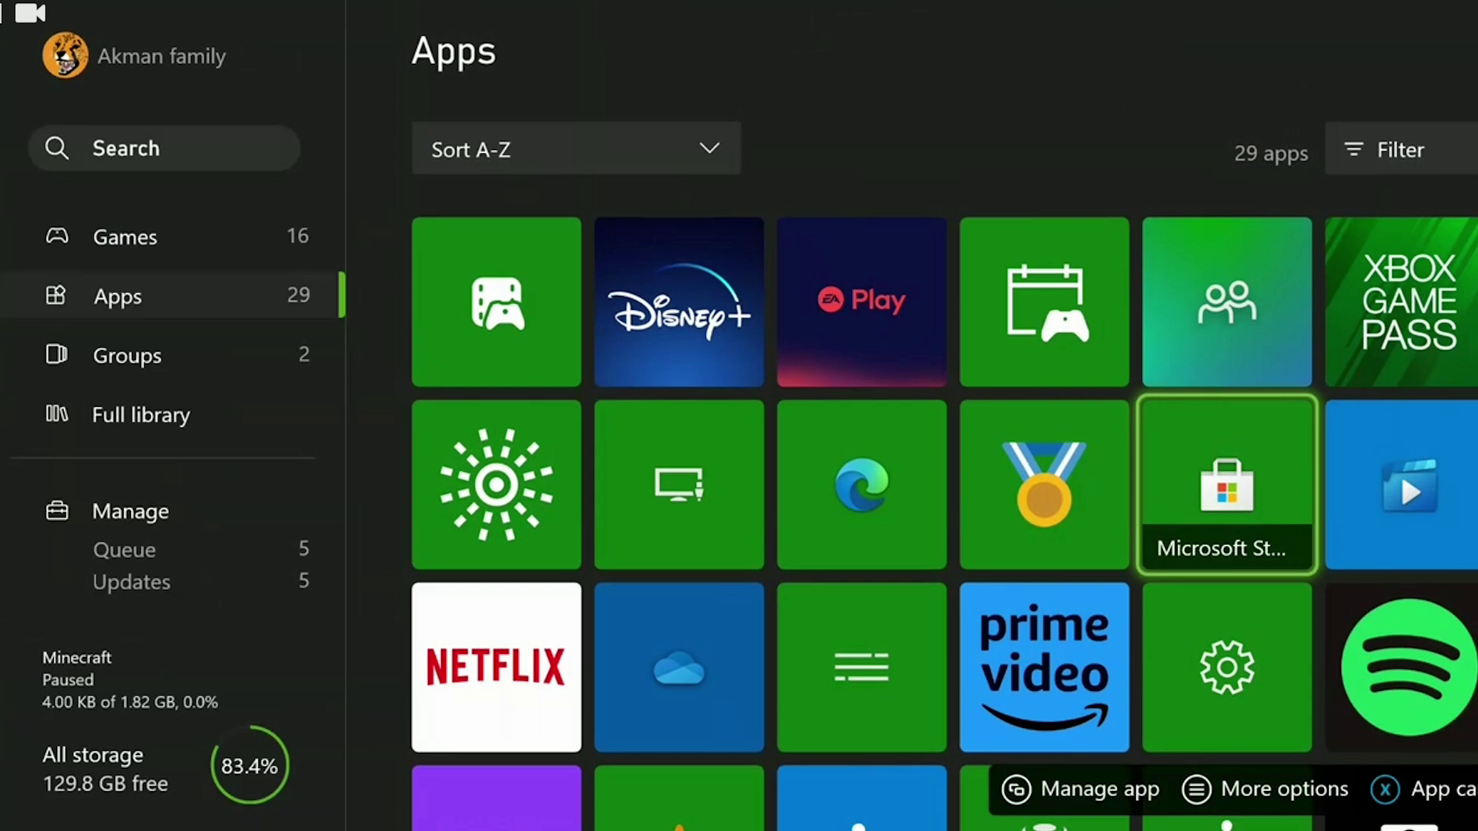
pyautogui.press('Return')
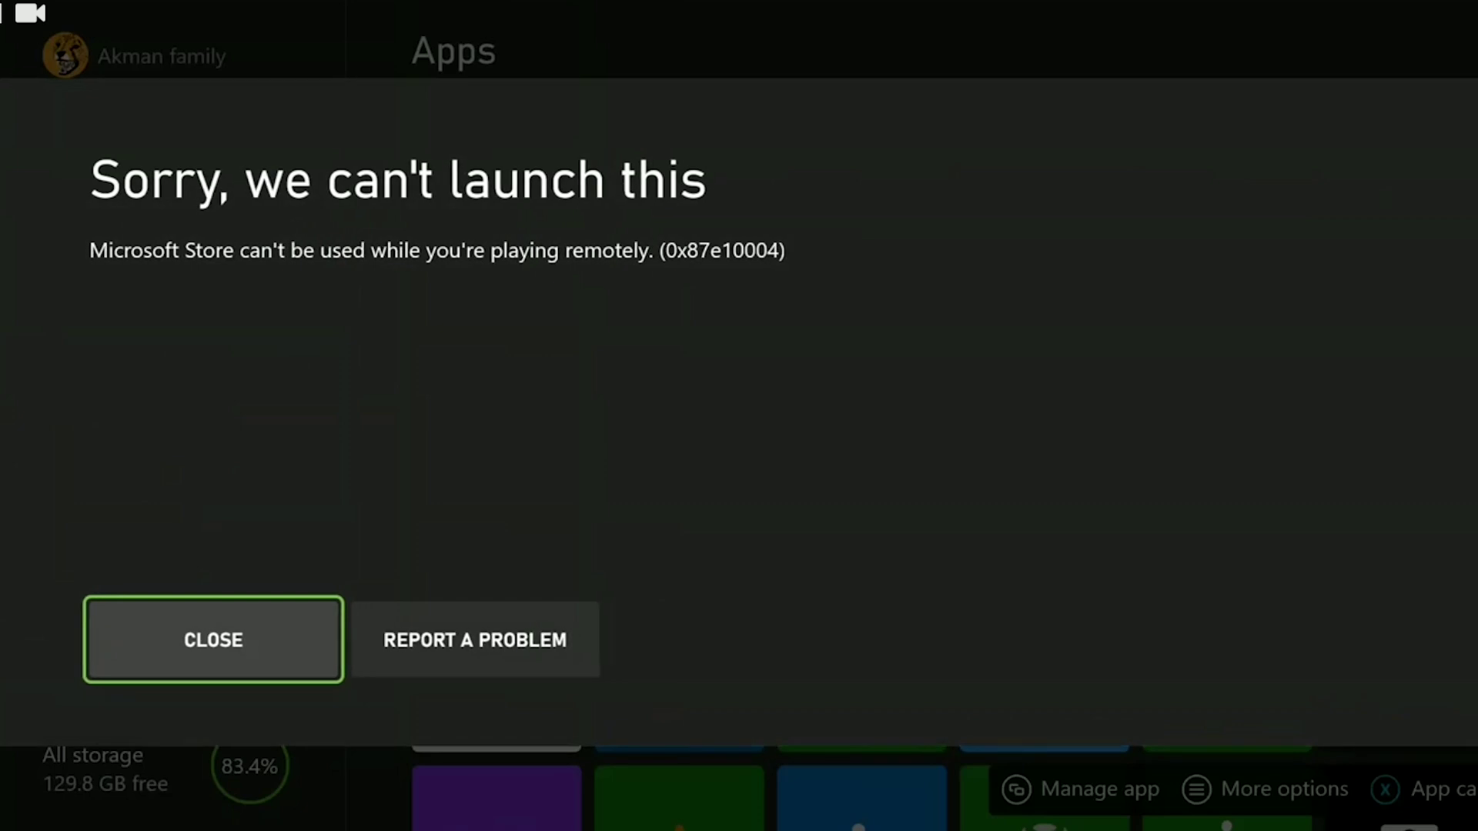
pyautogui.press('Return')
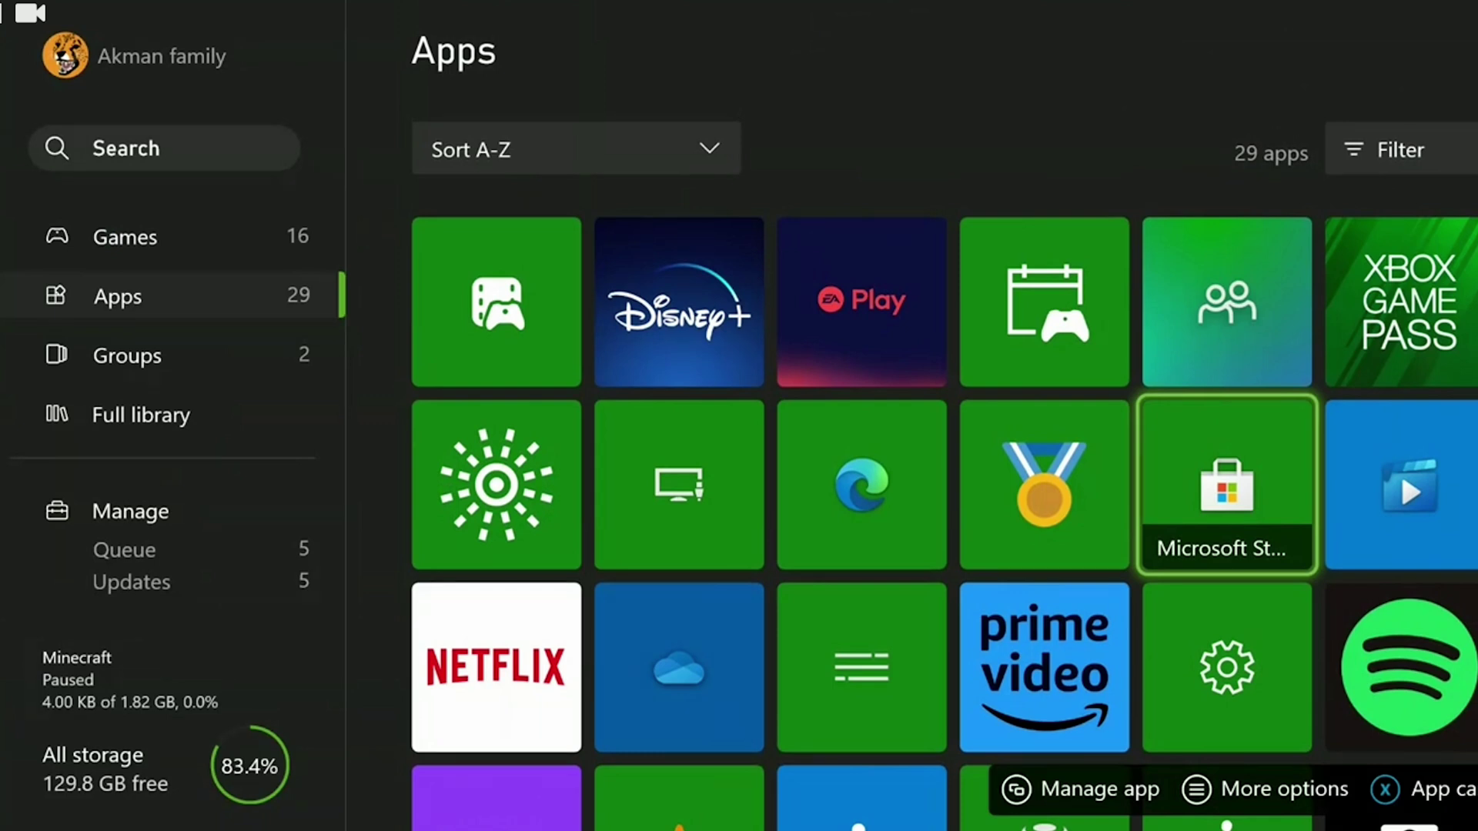
# Switch the library to Games and open Palworld's options menu at Uninstall.
pyautogui.press('Left')
pyautogui.press('Left')
pyautogui.press('Left')
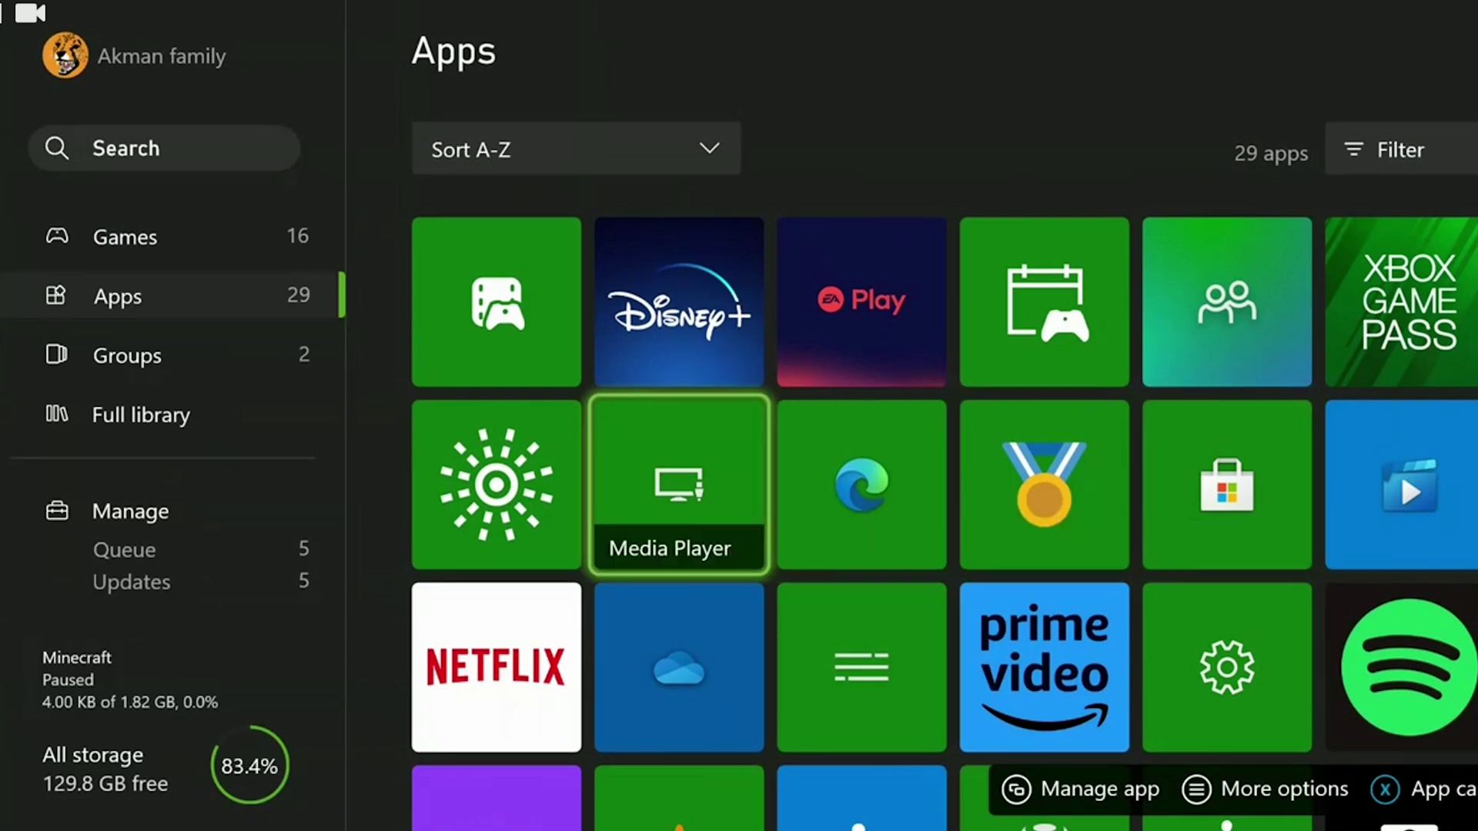
pyautogui.press('Left')
pyautogui.press('Left')
pyautogui.press('Up')
pyautogui.press('Right')
pyautogui.press('Right')
pyautogui.press('Right')
pyautogui.press('Right')
pyautogui.press('Right')
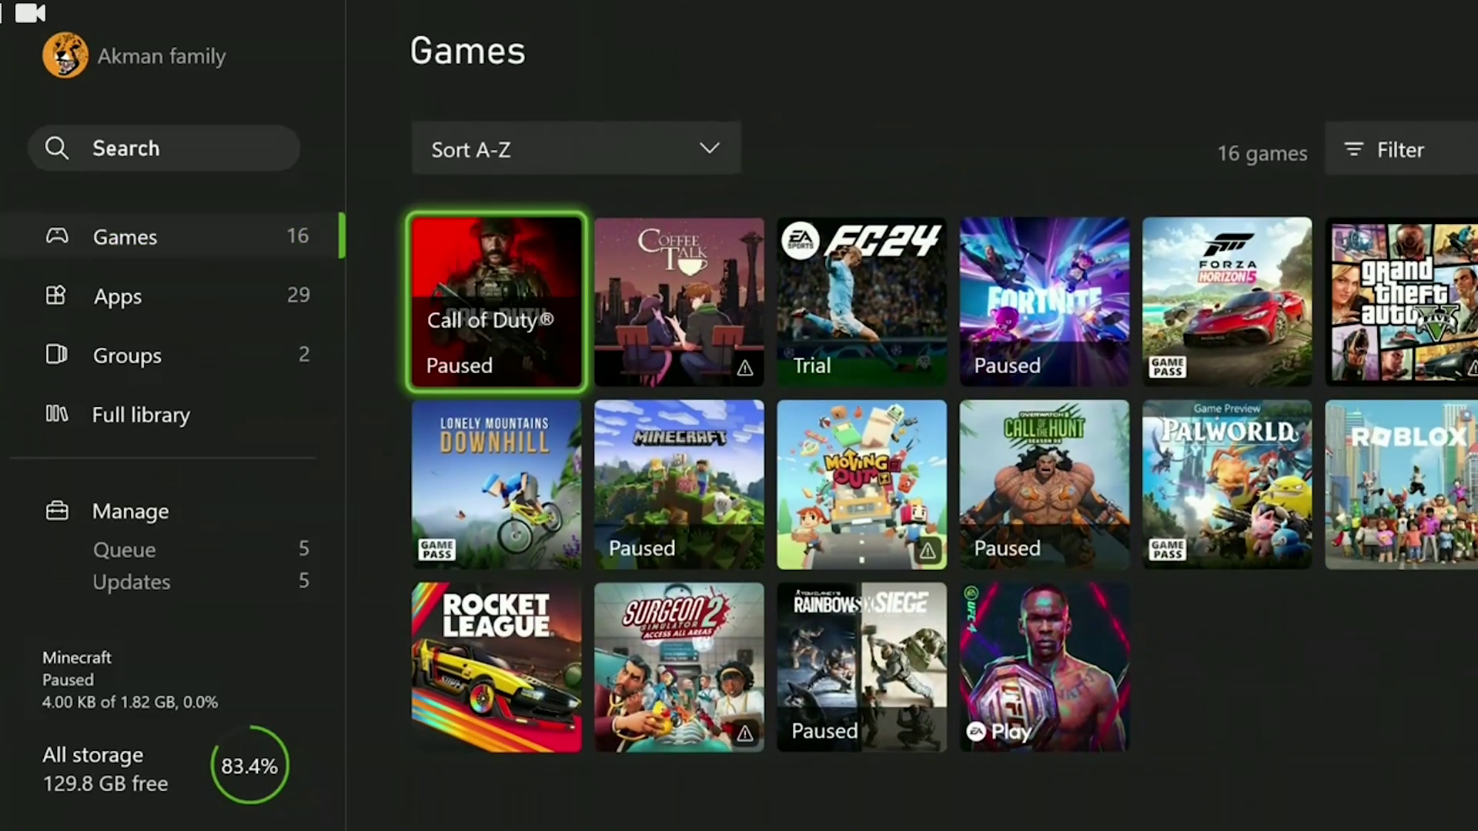
pyautogui.press('Down')
pyautogui.press('Down')
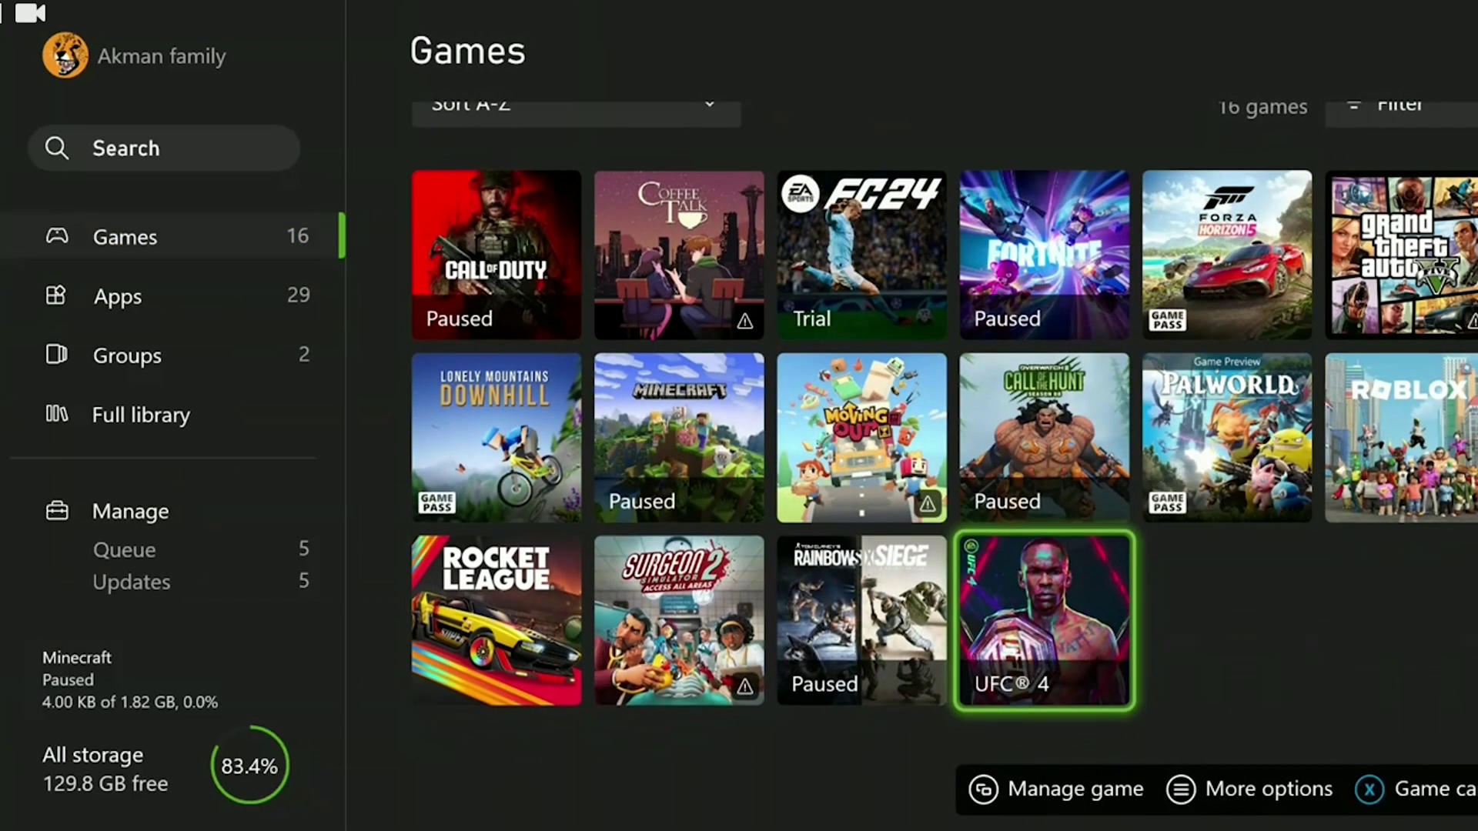
pyautogui.press('Up')
pyautogui.press('Right')
pyautogui.press('Menu')
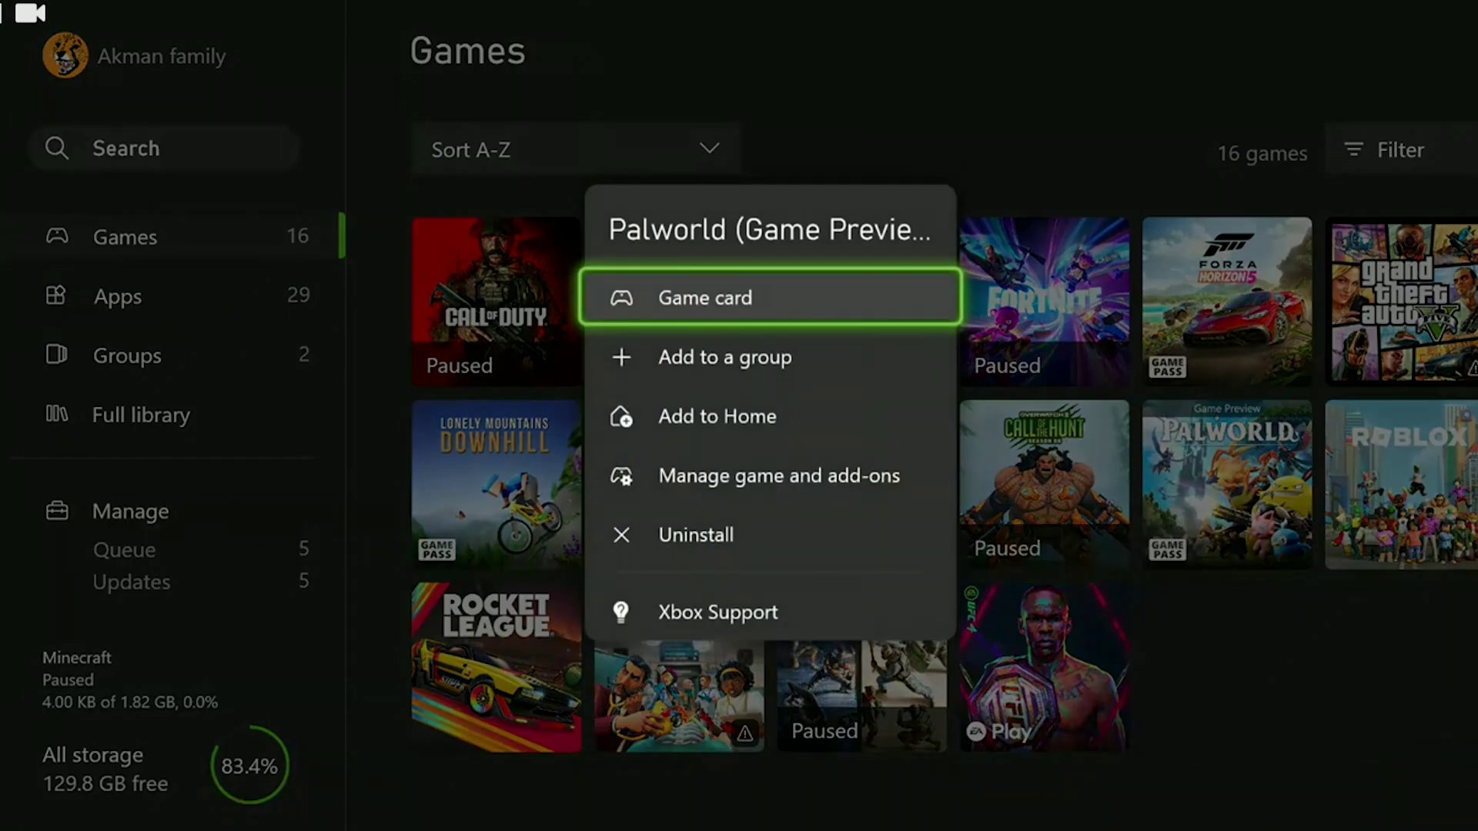
pyautogui.press('Down')
pyautogui.press('Down')
pyautogui.press('Down')
pyautogui.press('Down')
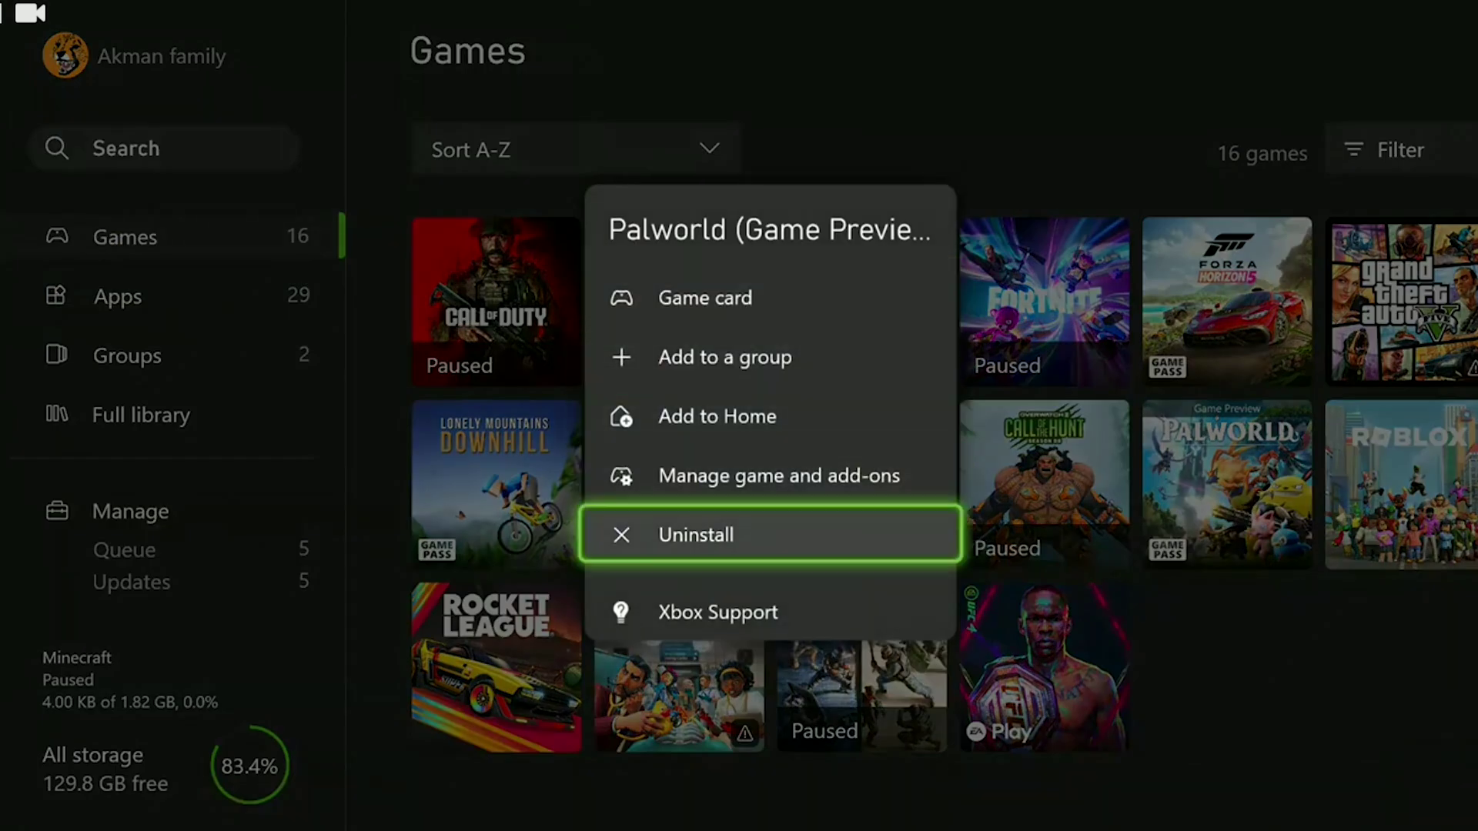